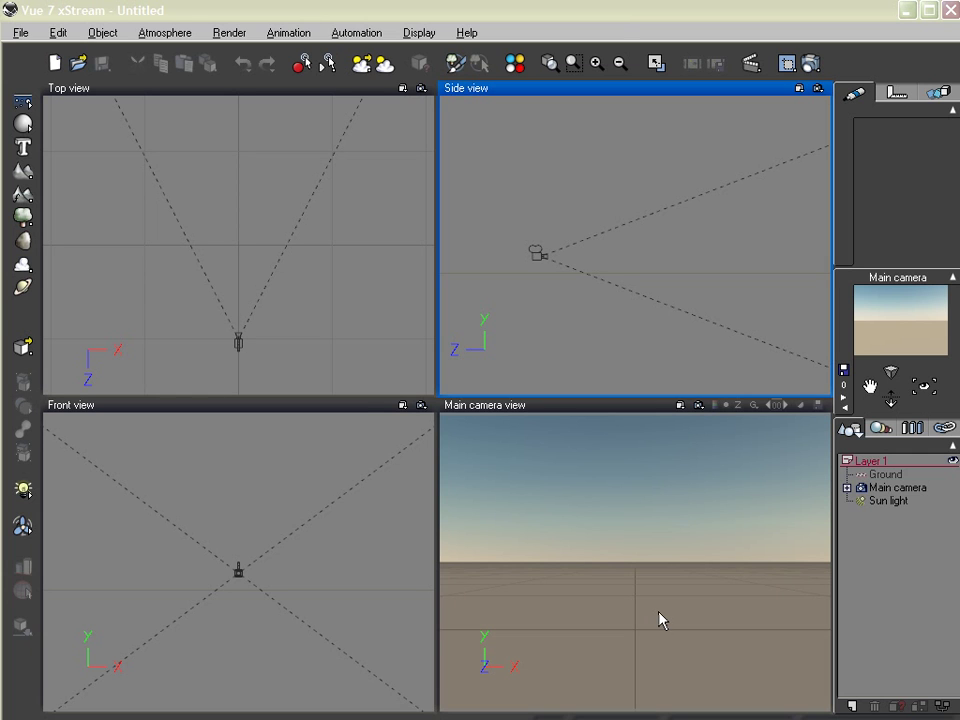
# - Select the new sphere and push it farther from the camera in the Top view
pyautogui.click(23, 122)
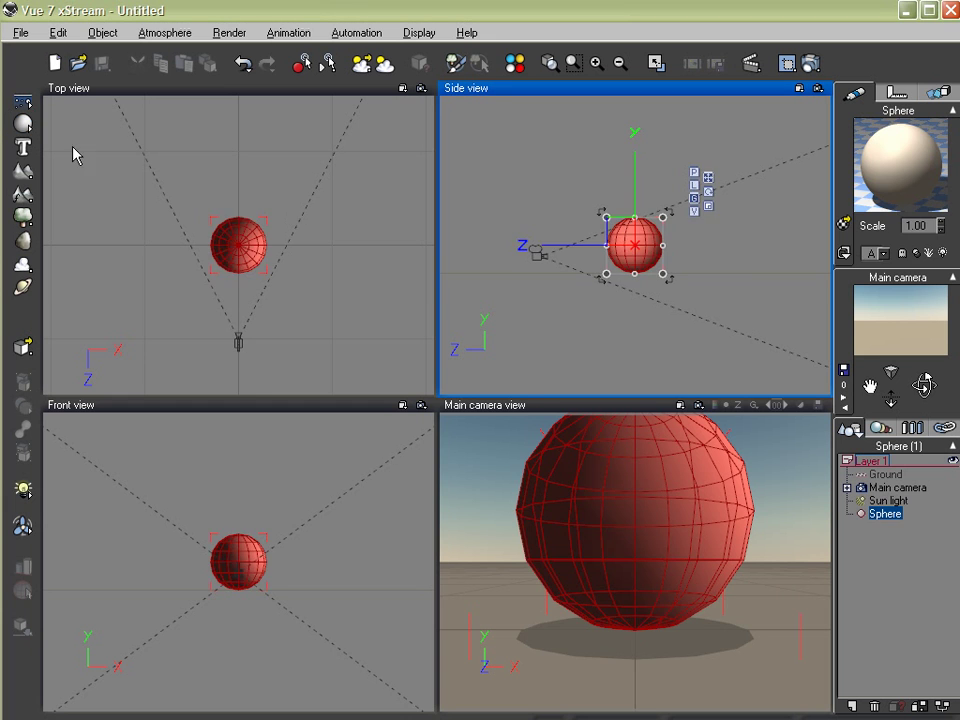
pyautogui.click(342, 287)
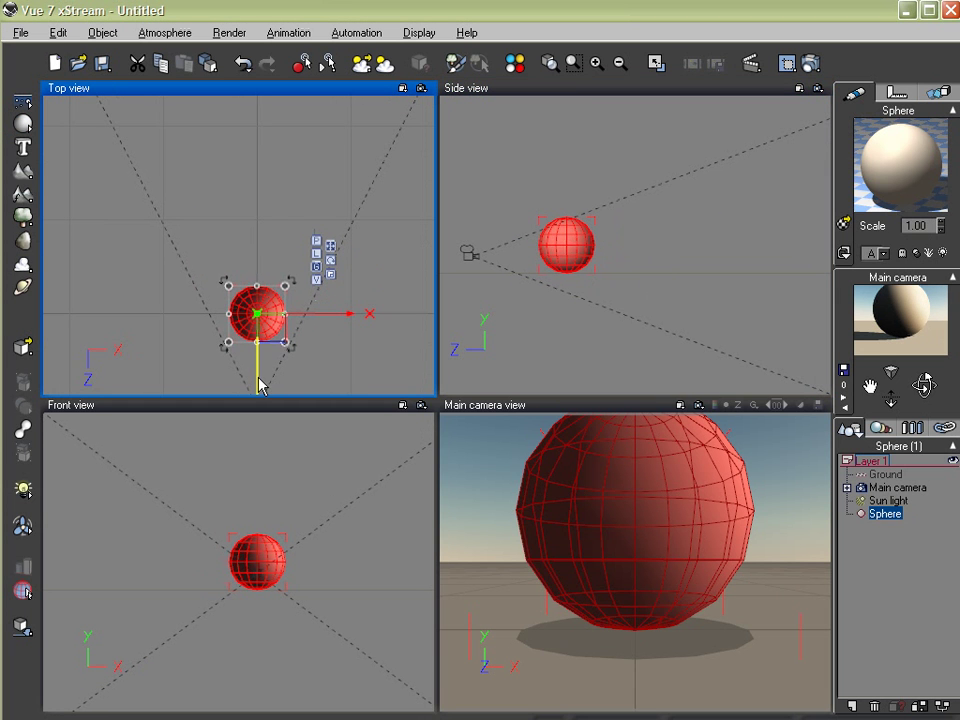
pyautogui.moveTo(259, 385); pyautogui.dragTo(246, 251)
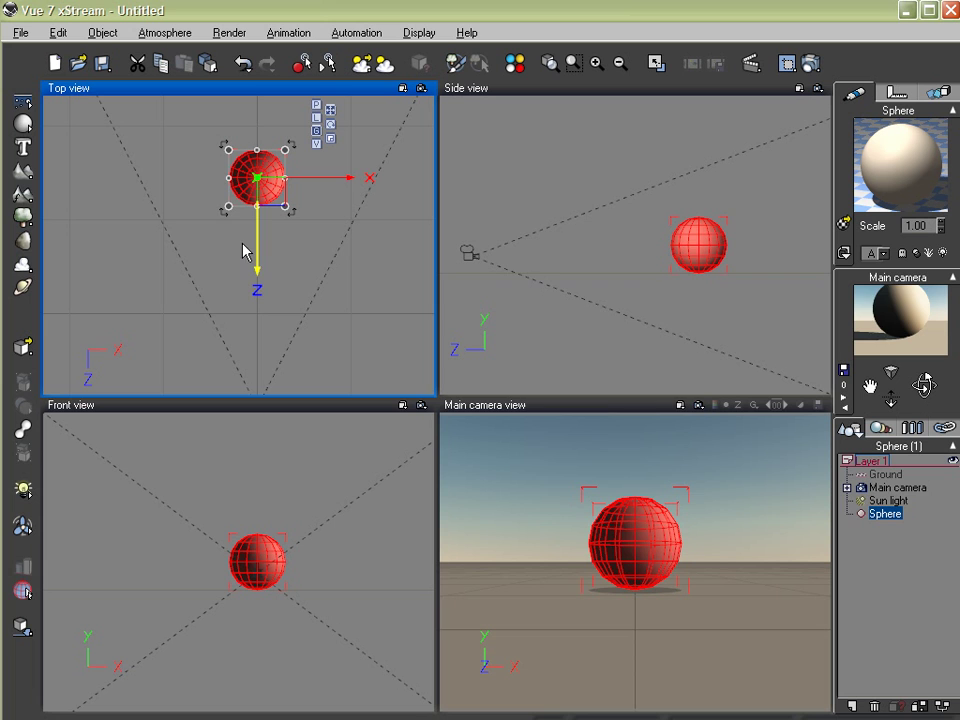
# - Delete the Ground plane and tilt Main camera upward toward the sky
pyautogui.click(885, 474)
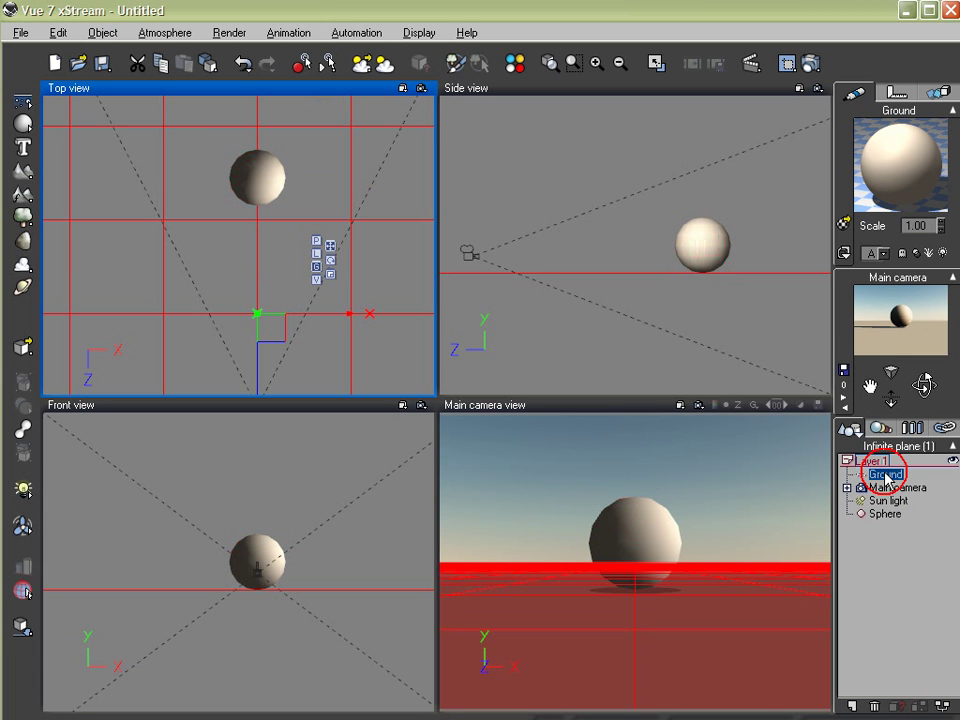
pyautogui.press('Delete')
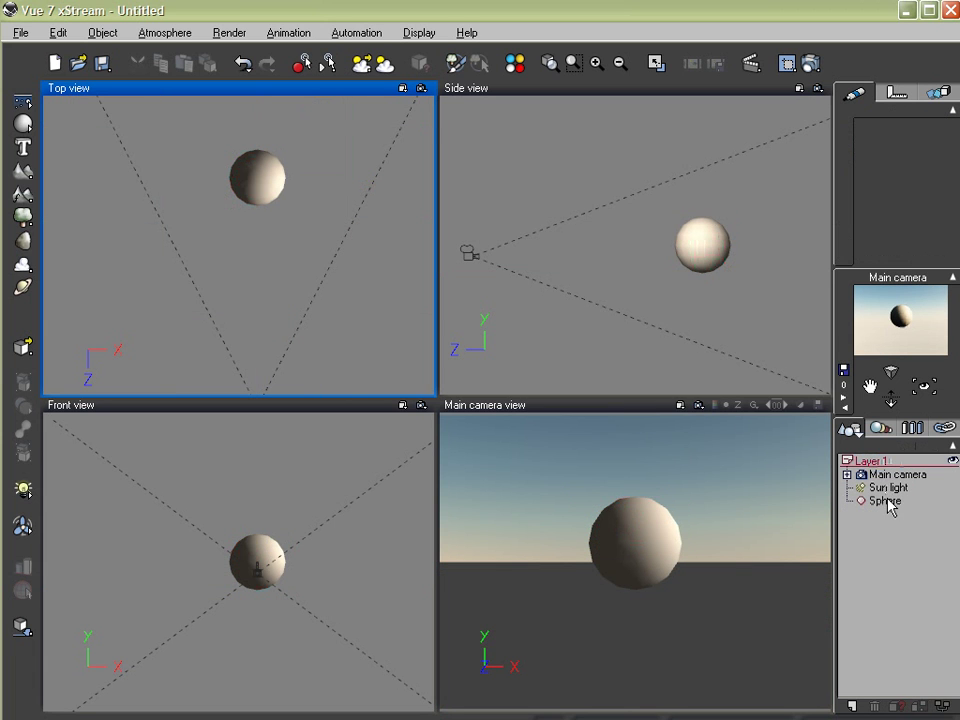
pyautogui.click(907, 392)
pyautogui.moveTo(922, 385); pyautogui.dragTo(922, 425)
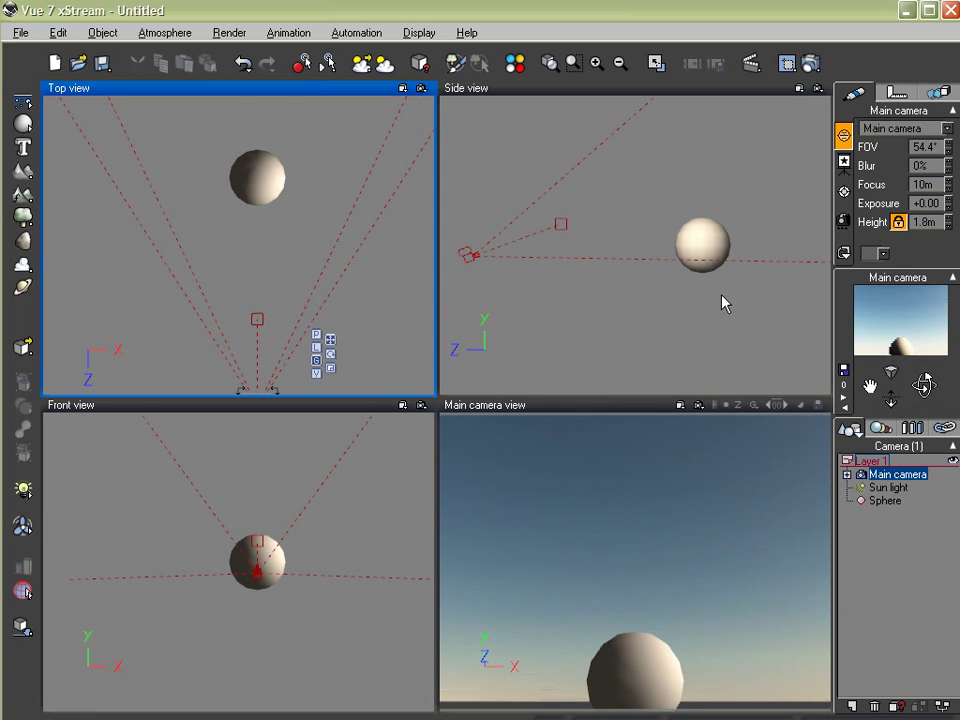
# - Raise the sphere high into the sky in the Side view and shift it left in Top view
pyautogui.click(690, 242)
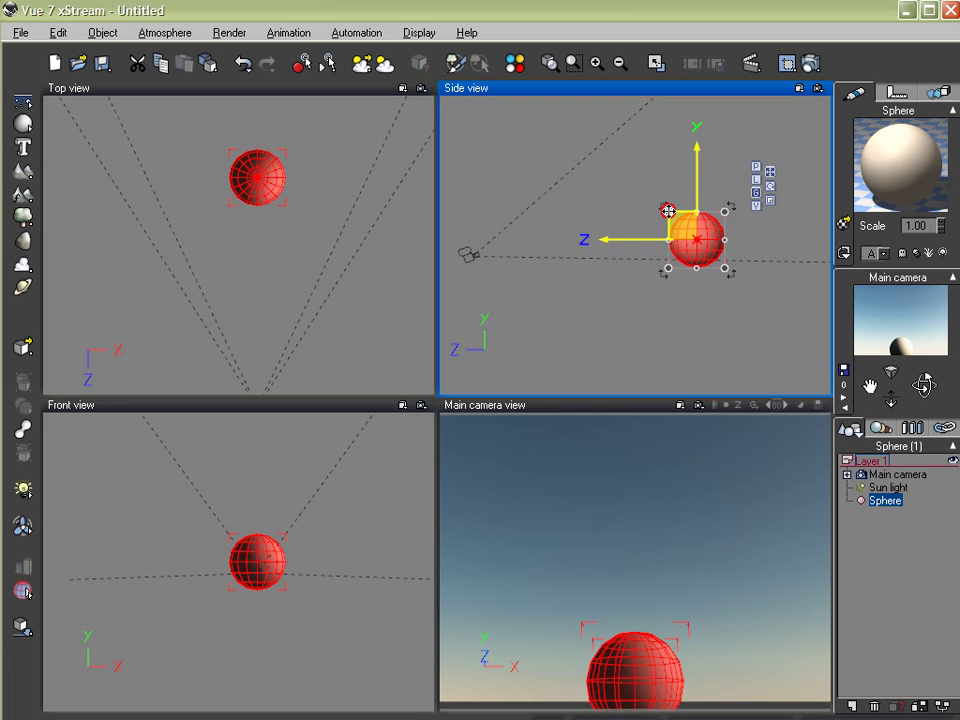
pyautogui.moveTo(670, 221); pyautogui.dragTo(632, 166)
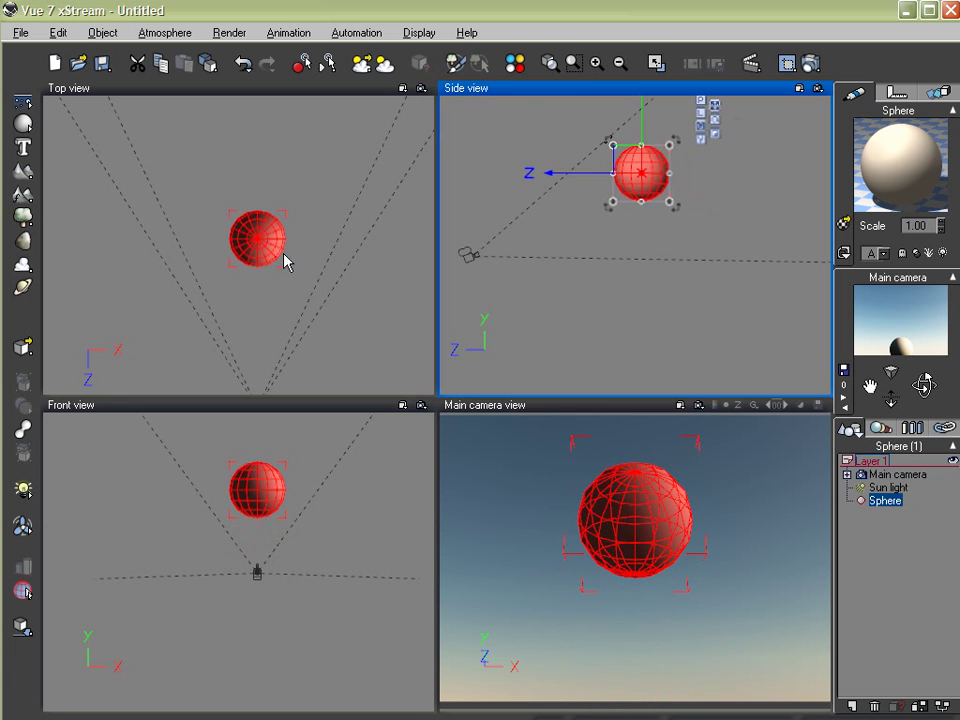
pyautogui.click(265, 240)
pyautogui.moveTo(272, 240); pyautogui.dragTo(258, 245)
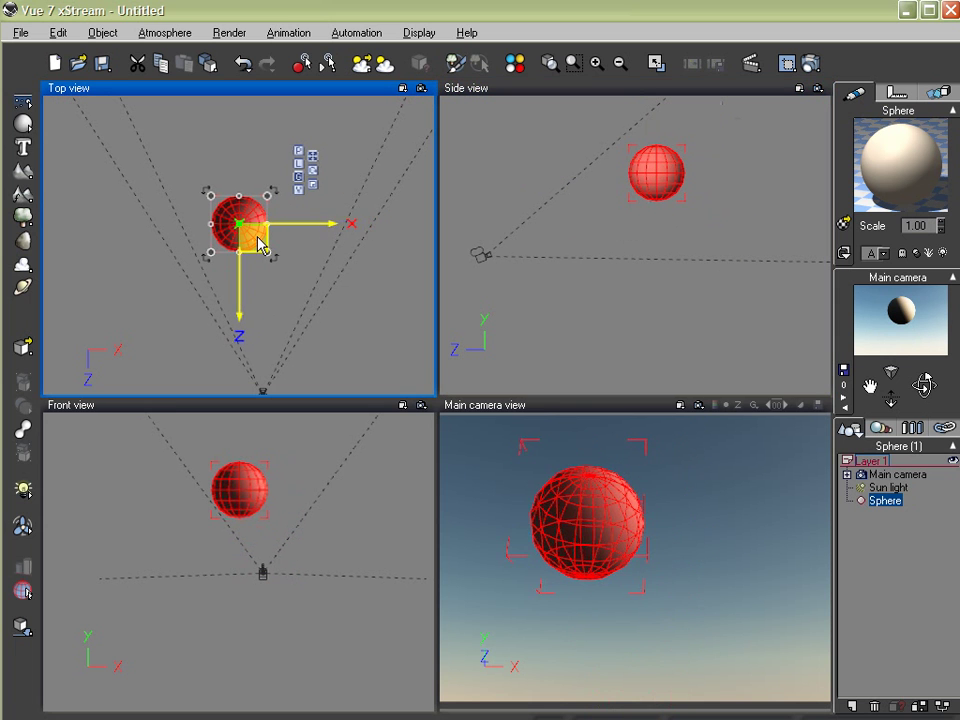
# - Replace the sphere's Default material with the Rocks > Red-Brown Rock preset at scale 100.0
pyautogui.doubleClick(911, 176)
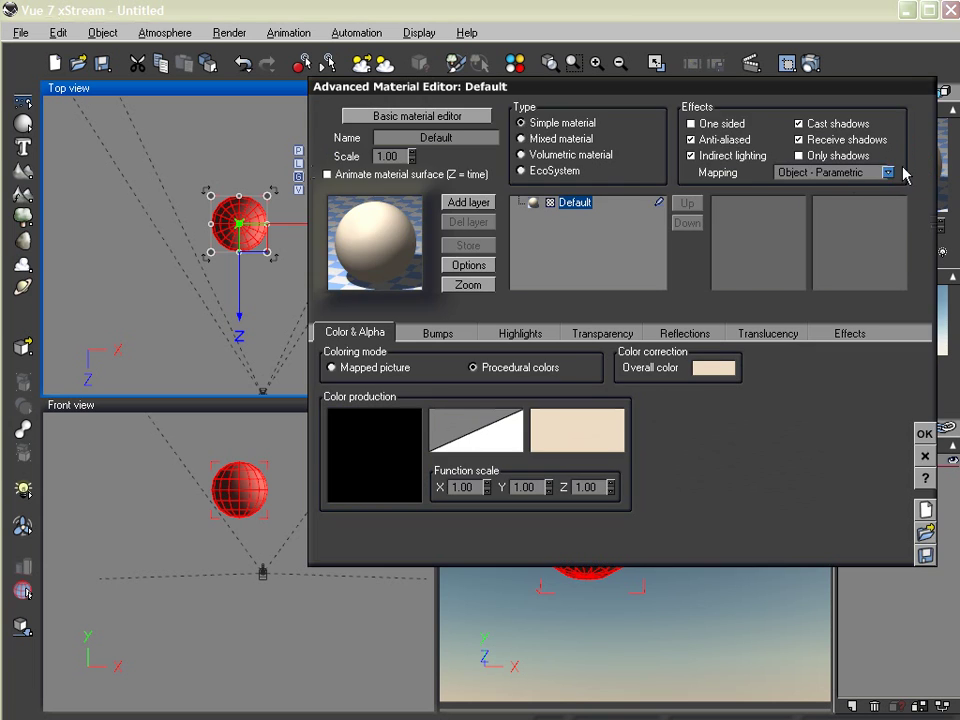
pyautogui.doubleClick(372, 244)
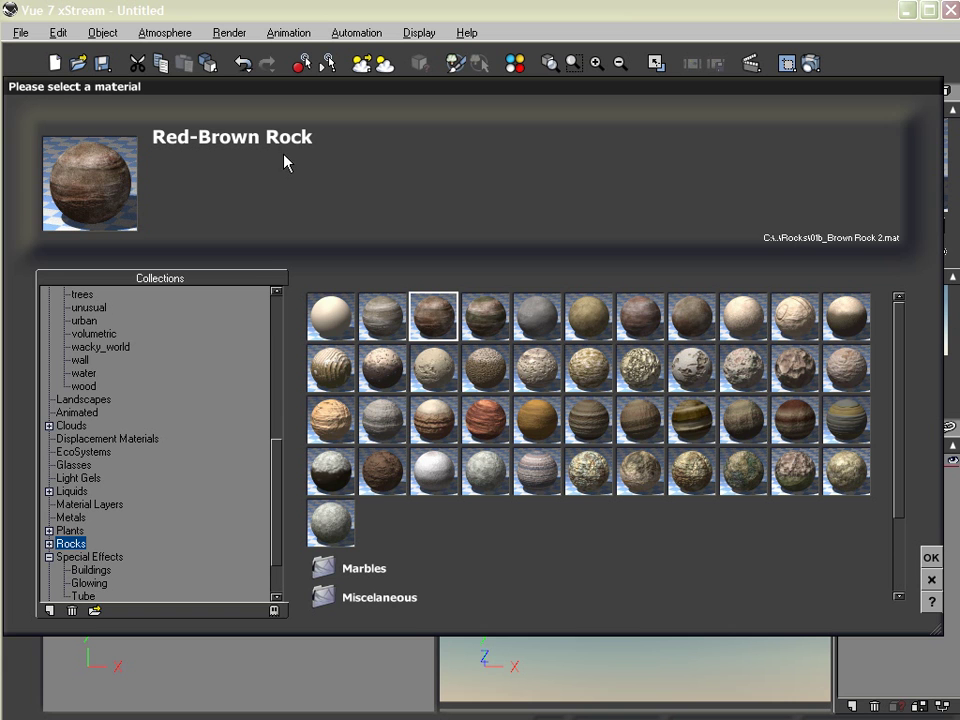
pyautogui.click(931, 563)
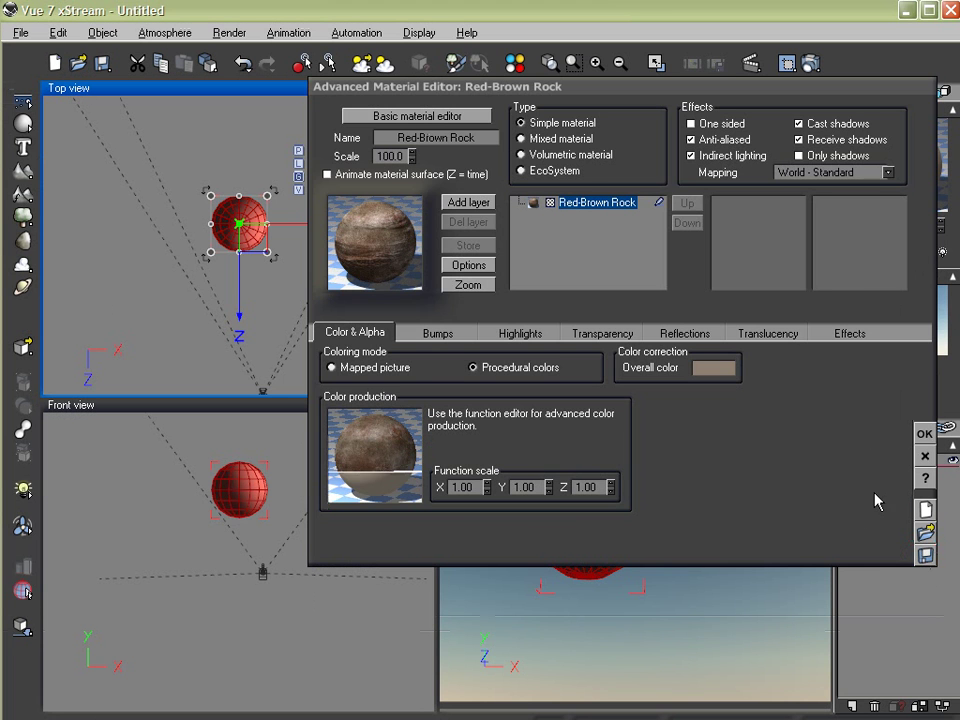
pyautogui.click(922, 431)
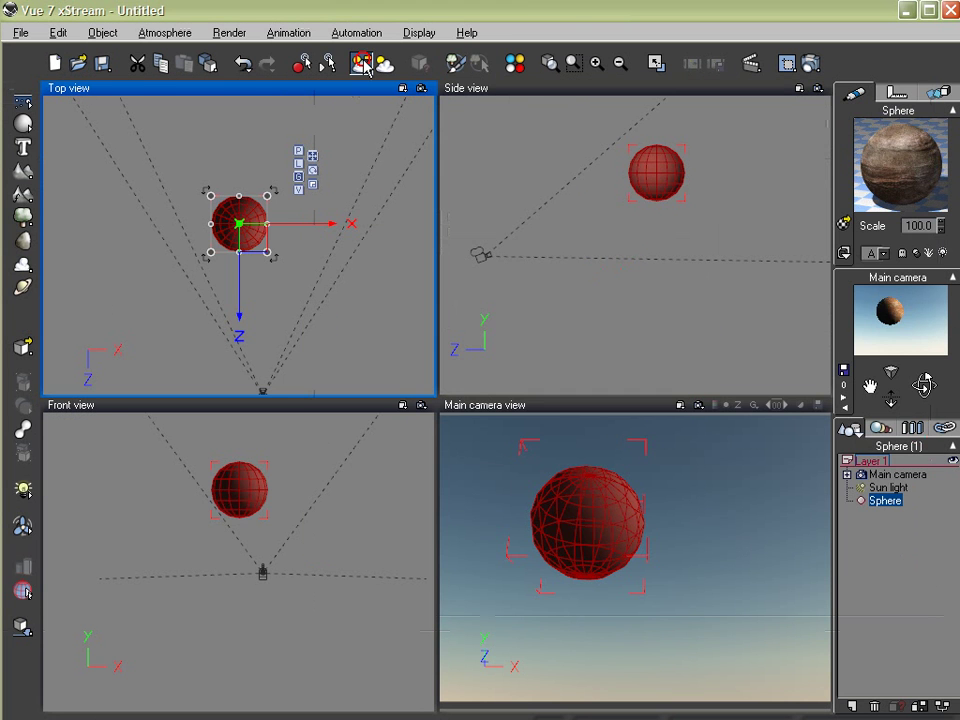
# - Load the Effects > Others > Outer Space preset as the scene atmosphere
pyautogui.click(362, 64)
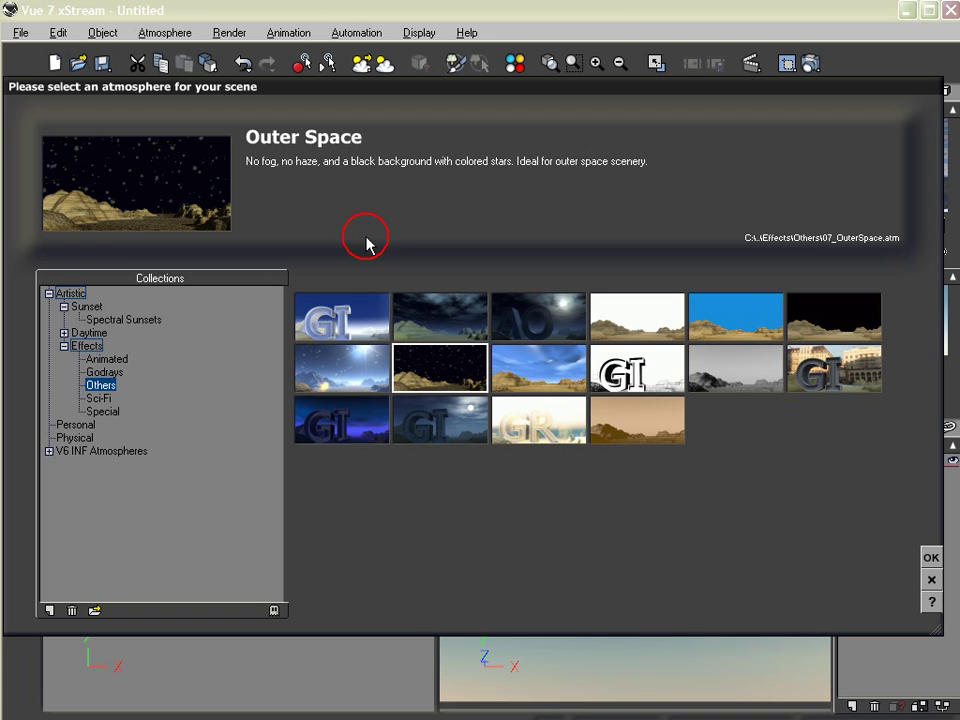
pyautogui.click(931, 558)
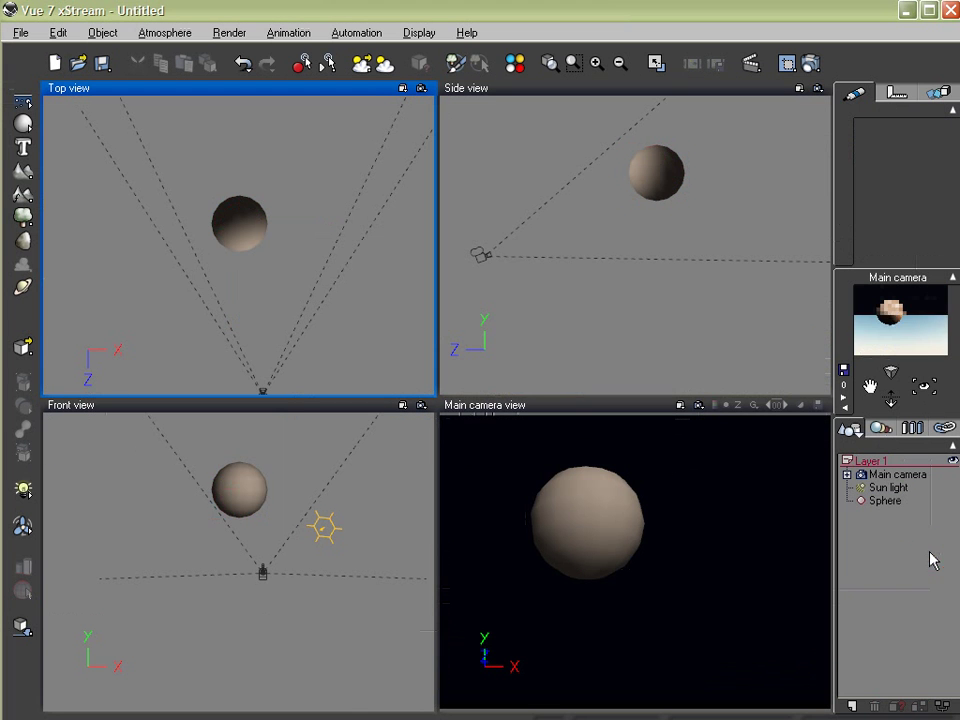
# - Render the scene to screen at 800x600 using the Final quality preset
pyautogui.click(811, 63)
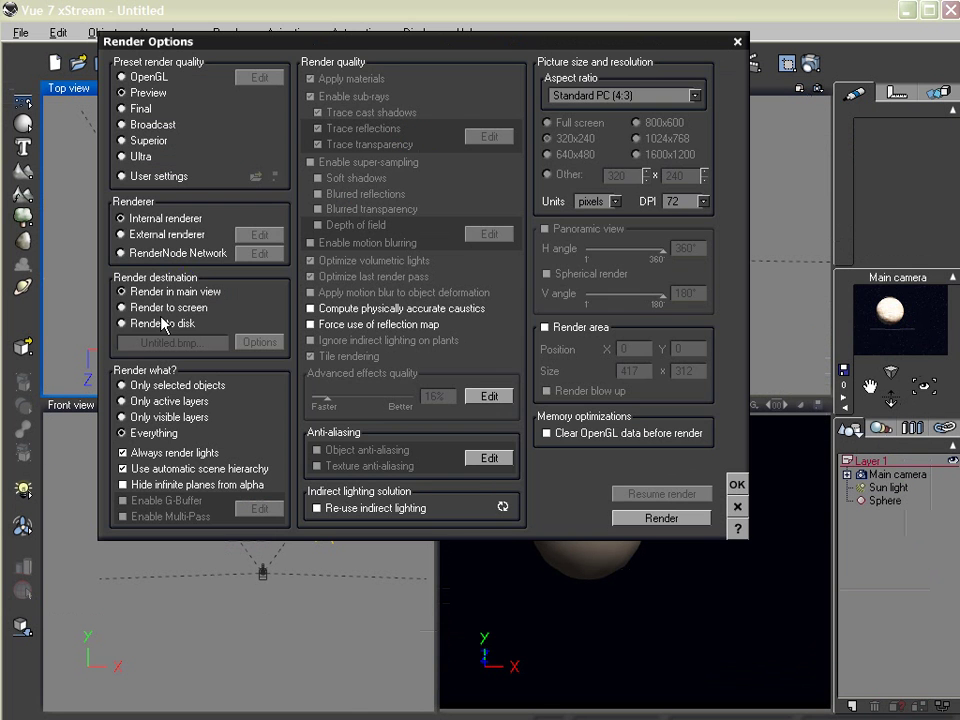
pyautogui.click(135, 307)
pyautogui.click(641, 121)
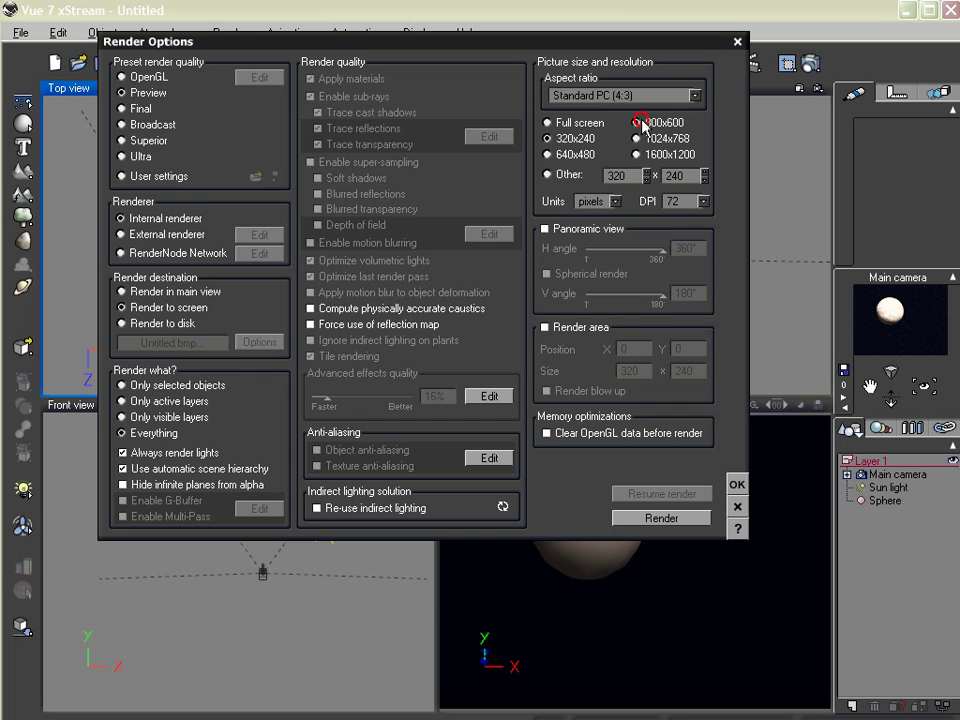
pyautogui.click(136, 108)
pyautogui.click(700, 518)
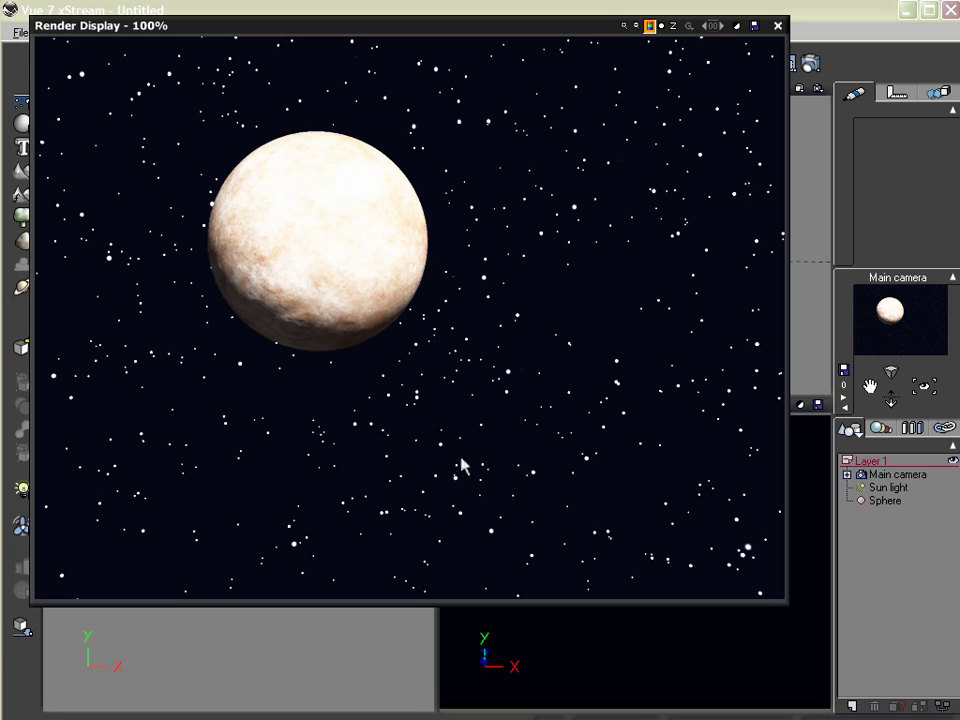
# - In the Atmosphere Editor, set stars to 79%, brightness to 9%, and disable Colored stars
pyautogui.click(778, 25)
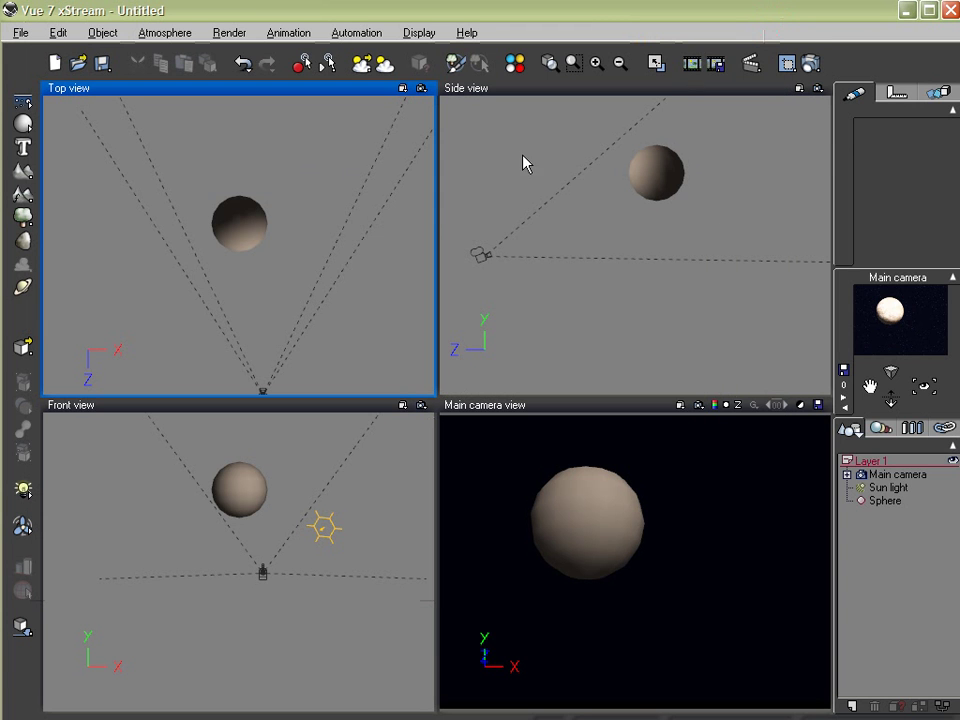
pyautogui.click(385, 63)
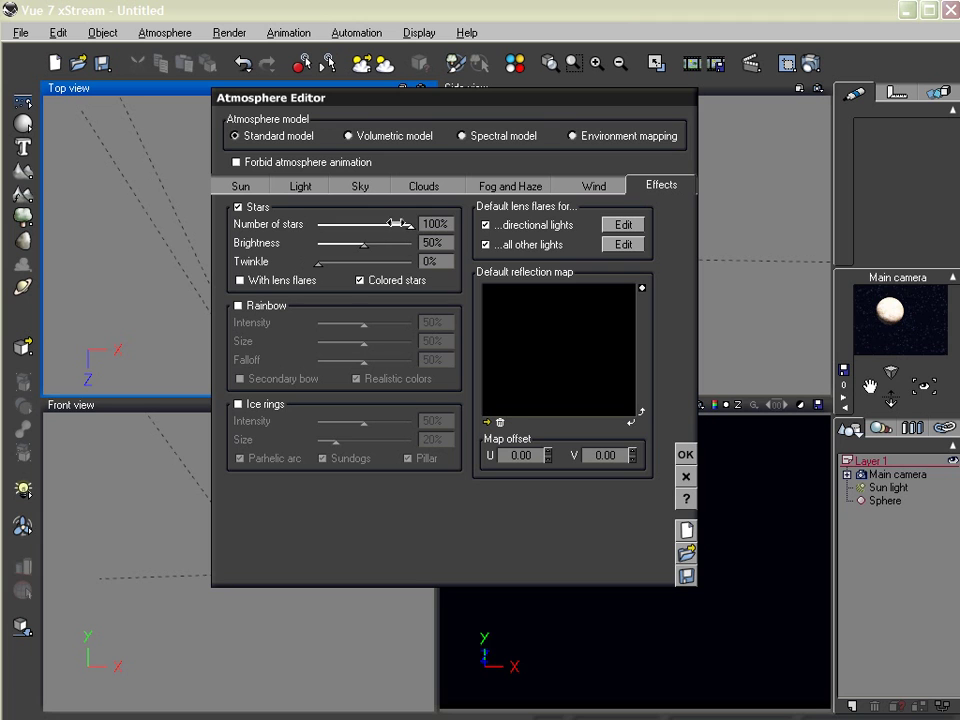
pyautogui.moveTo(394, 223); pyautogui.dragTo(322, 245)
pyautogui.click(362, 281)
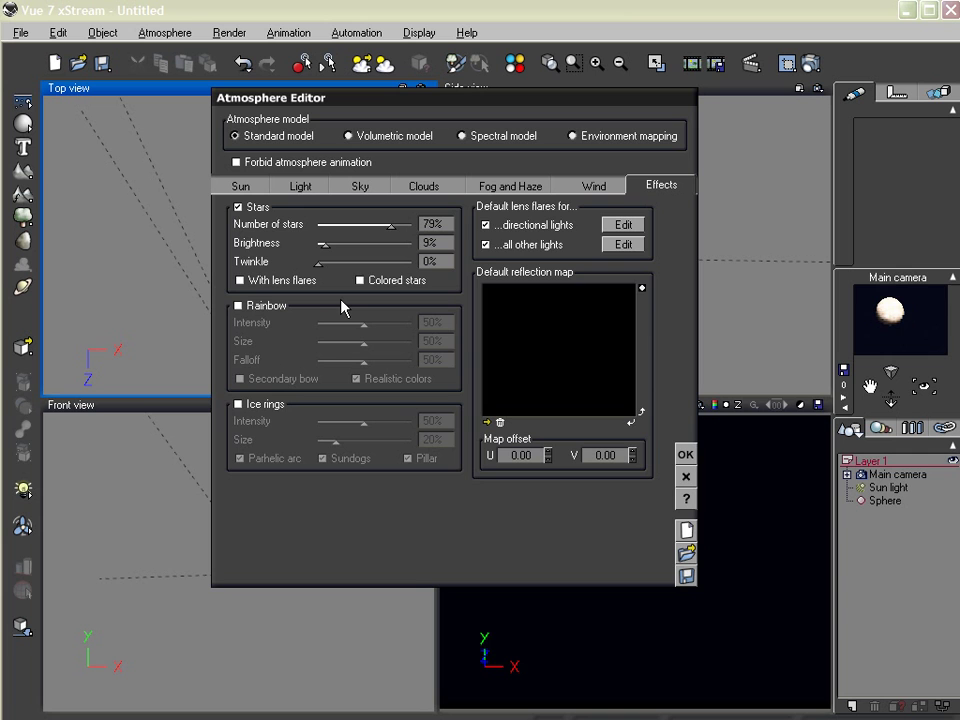
pyautogui.click(685, 455)
# - Re-render the scene with the sparser white stars, review it, and close the Render Display
pyautogui.click(812, 63)
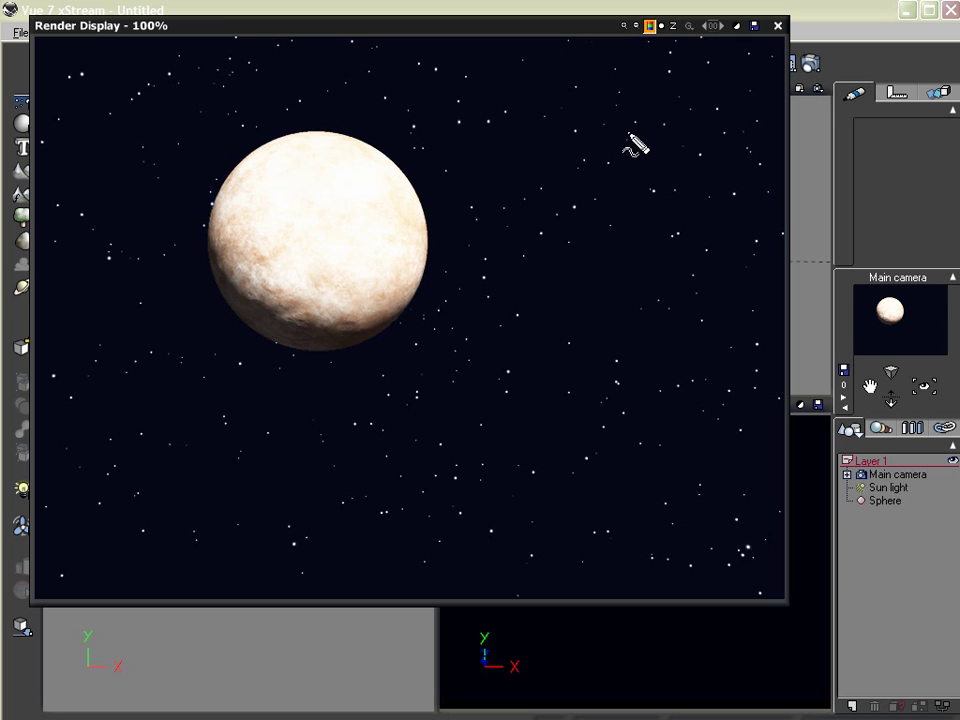
pyautogui.moveTo(616, 104); pyautogui.dragTo(623, 136)
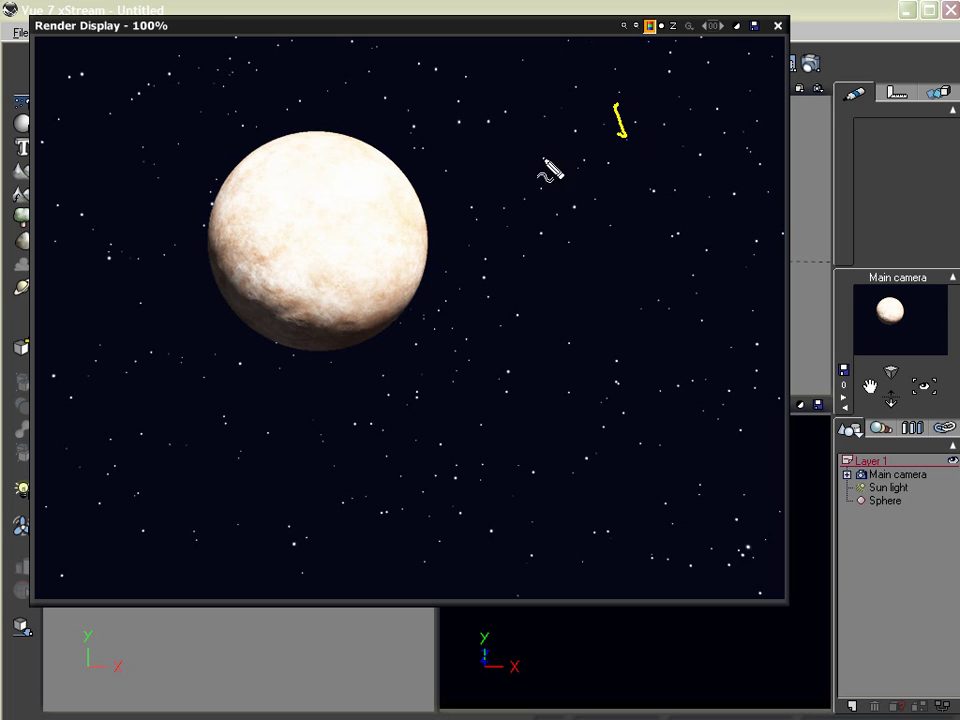
pyautogui.click(542, 115)
pyautogui.click(522, 61)
pyautogui.click(380, 47)
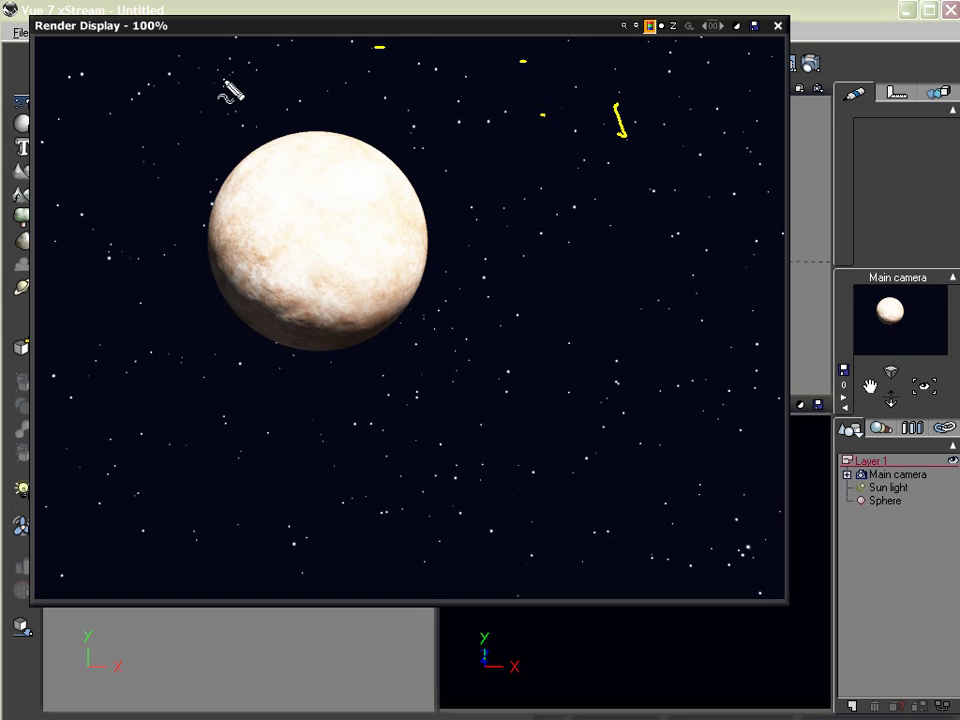
pyautogui.click(137, 254)
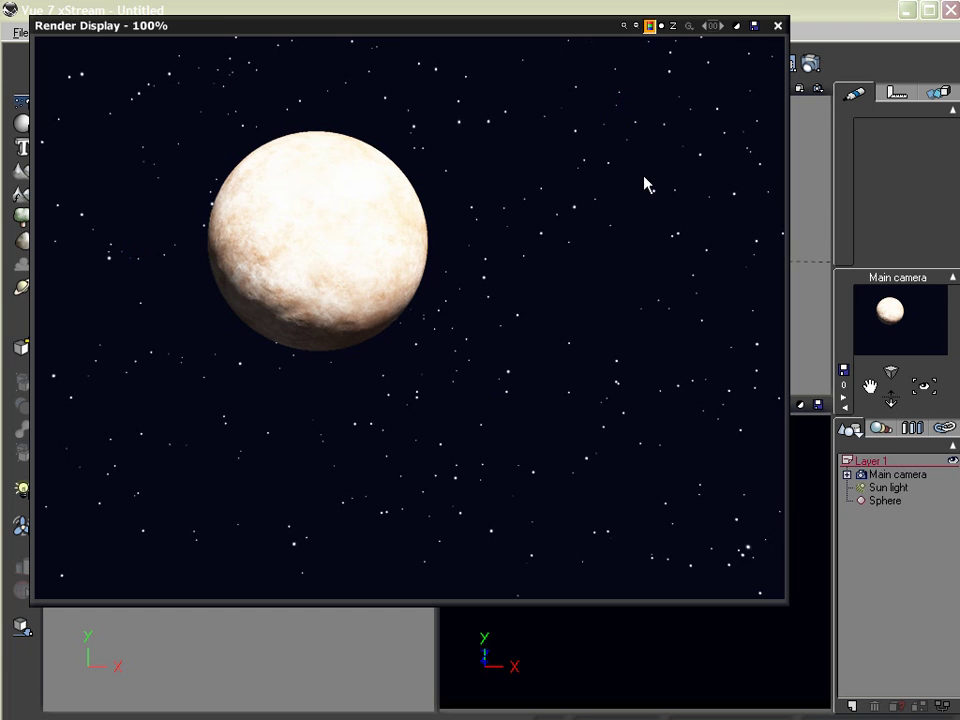
pyautogui.click(777, 27)
pyautogui.click(777, 27)
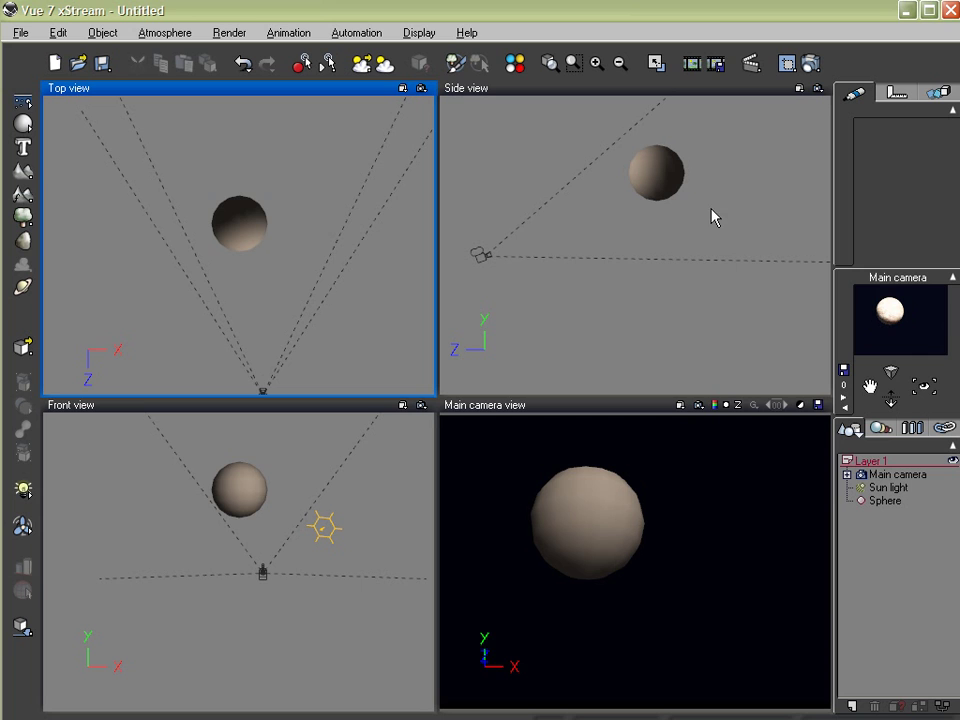
pyautogui.click(951, 12)
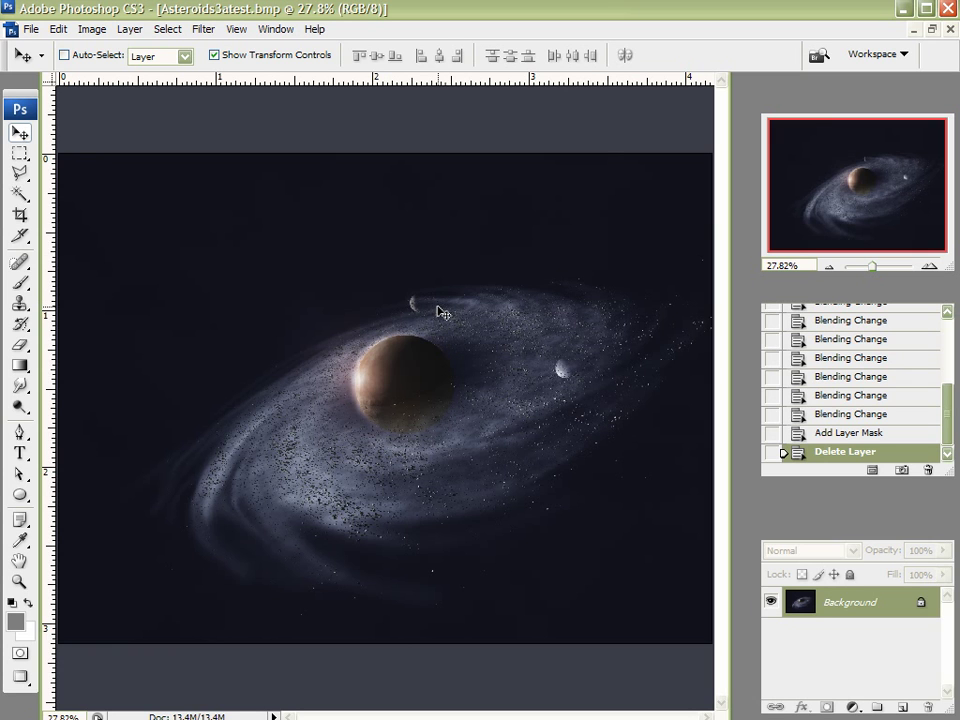
pyautogui.moveTo(654, 208)
pyautogui.mouseDown()
pyautogui.moveTo(205, 208)
pyautogui.moveTo(309, 197)
pyautogui.moveTo(156, 350)
pyautogui.moveTo(86, 584)
pyautogui.moveTo(175, 656)
pyautogui.mouseUp()
pyautogui.moveTo(677, 452)
pyautogui.mouseDown()
pyautogui.moveTo(606, 510)
pyautogui.moveTo(662, 572)
pyautogui.mouseUp()
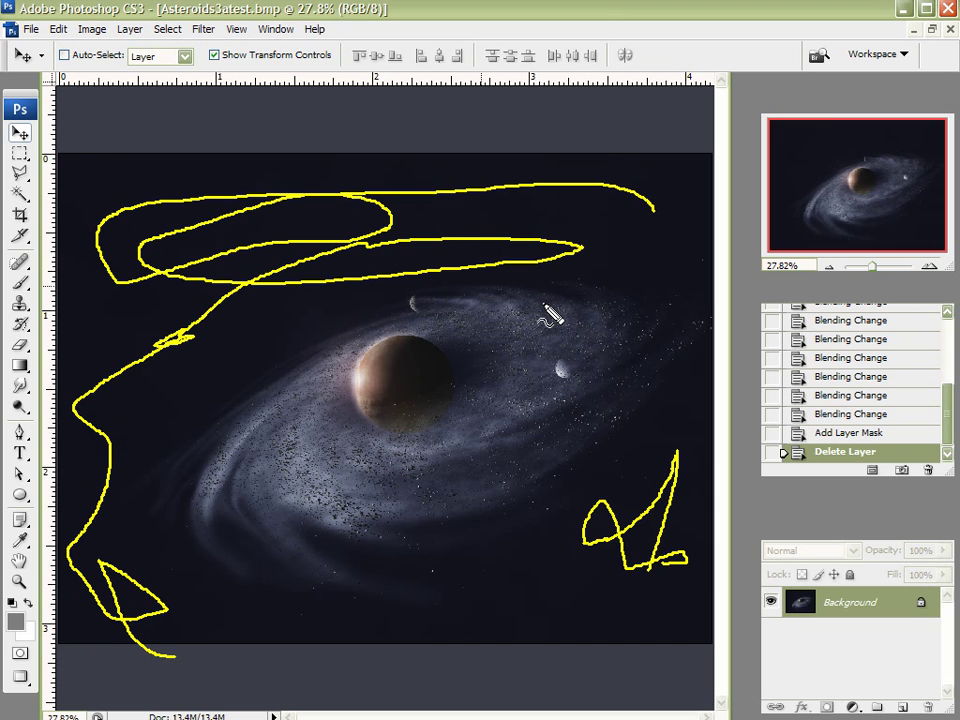
pyautogui.press('Escape')
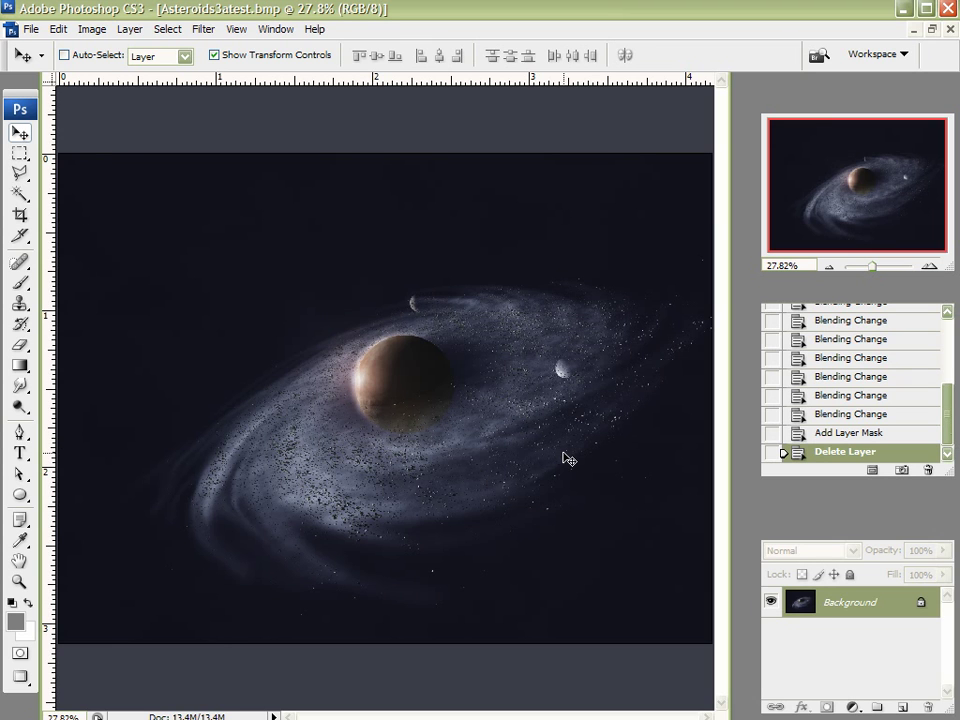
# - Add a new Layer 1 and fill it with 50% Gray
pyautogui.click(903, 707)
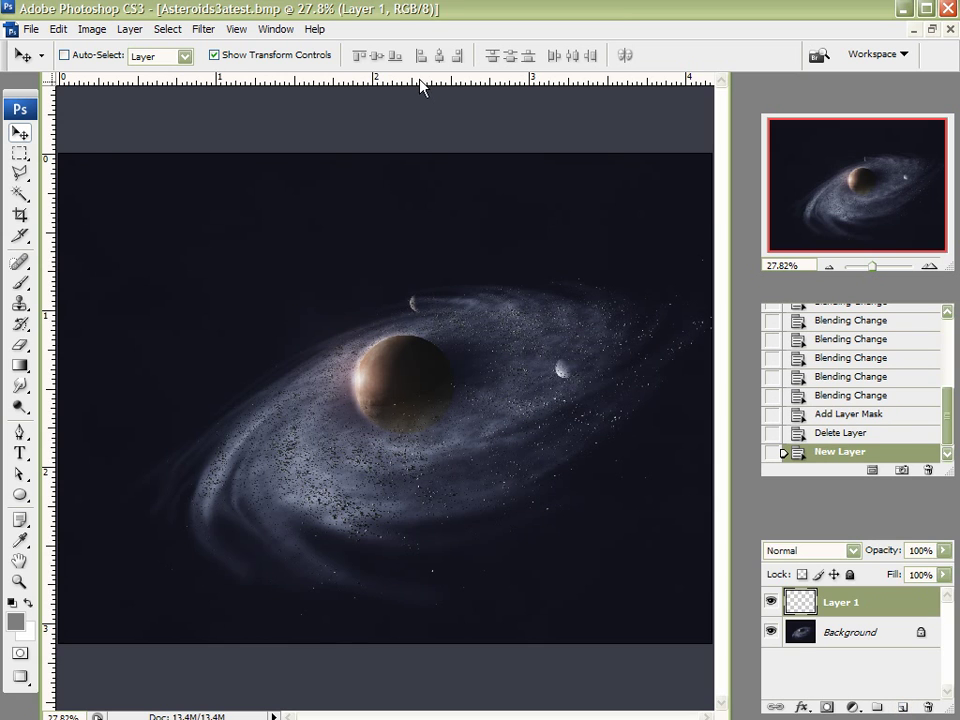
pyautogui.click(58, 29)
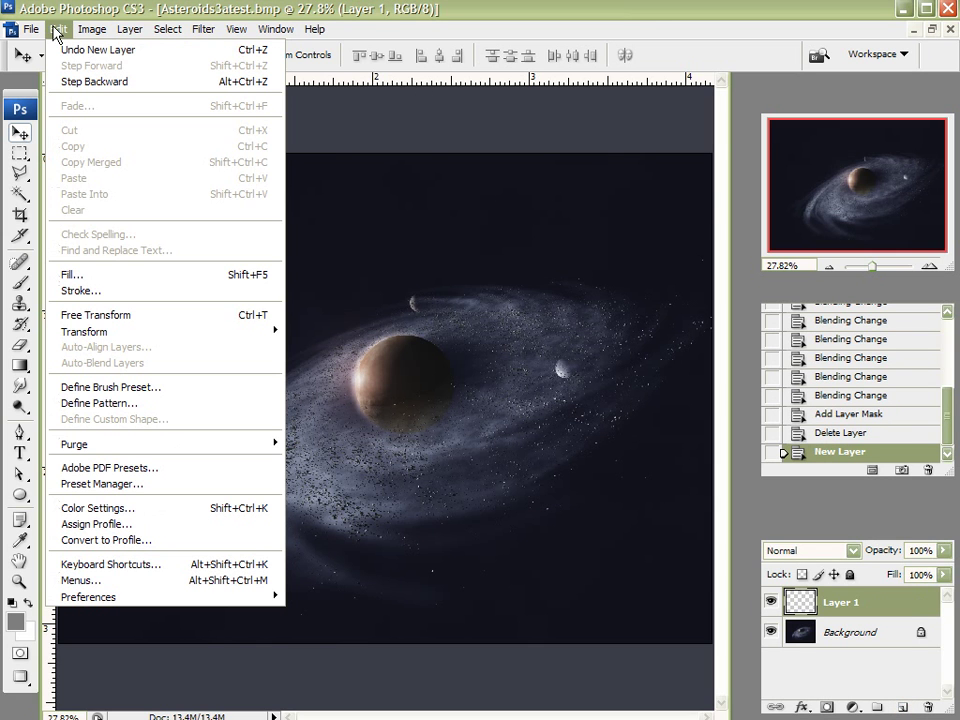
pyautogui.click(120, 276)
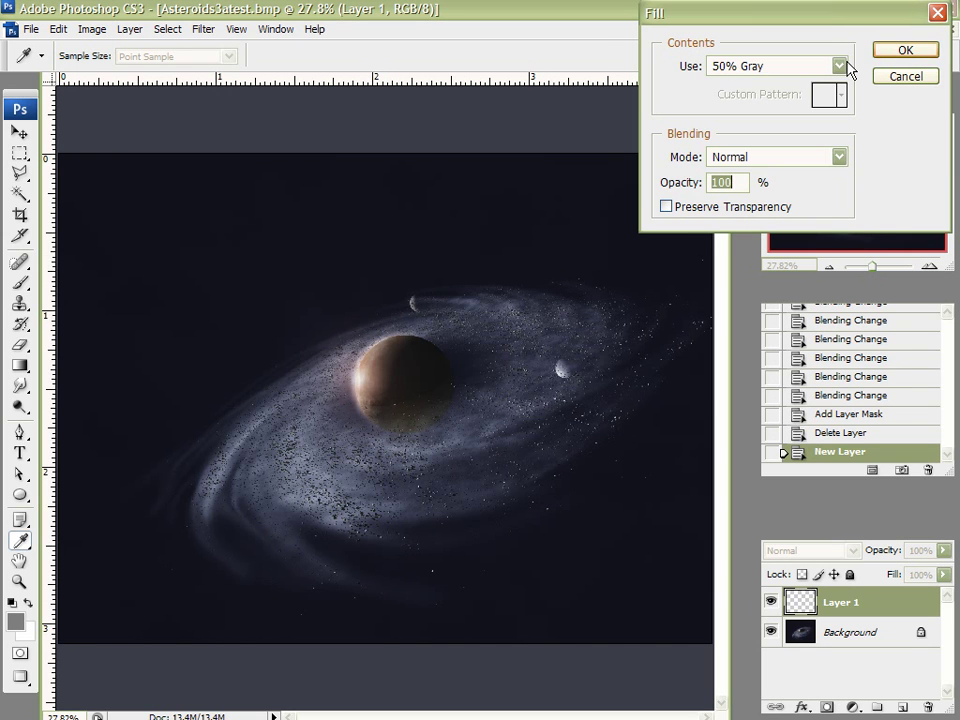
pyautogui.click(905, 51)
pyautogui.press('v')
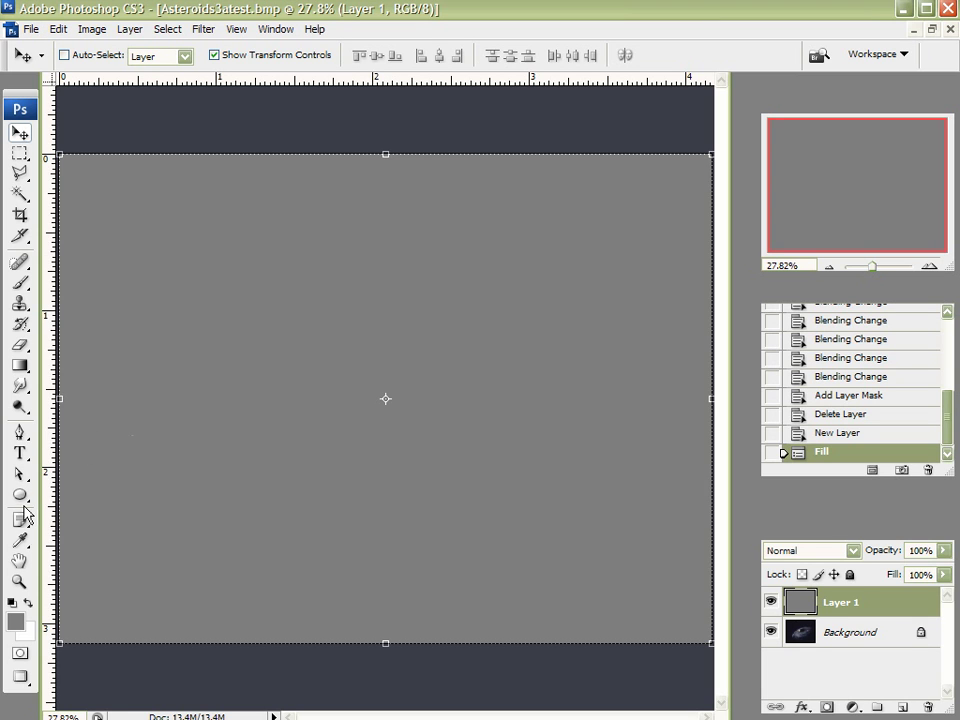
# - Sample the fill with the eyedropper and check its 808080 value in the Color Picker, then cancel
pyautogui.click(20, 540)
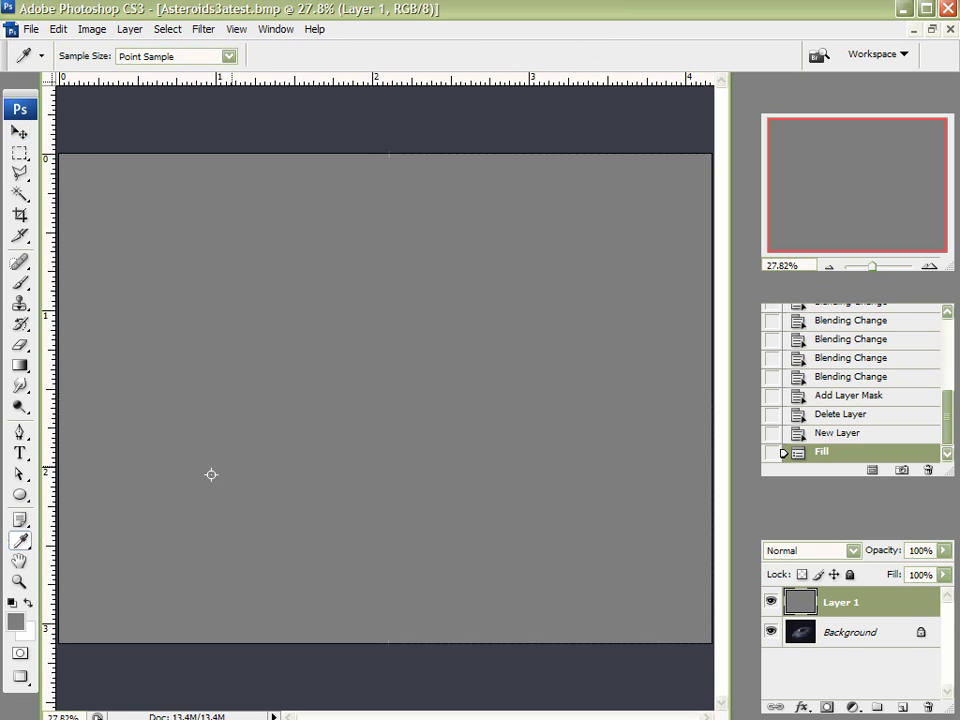
pyautogui.click(251, 446)
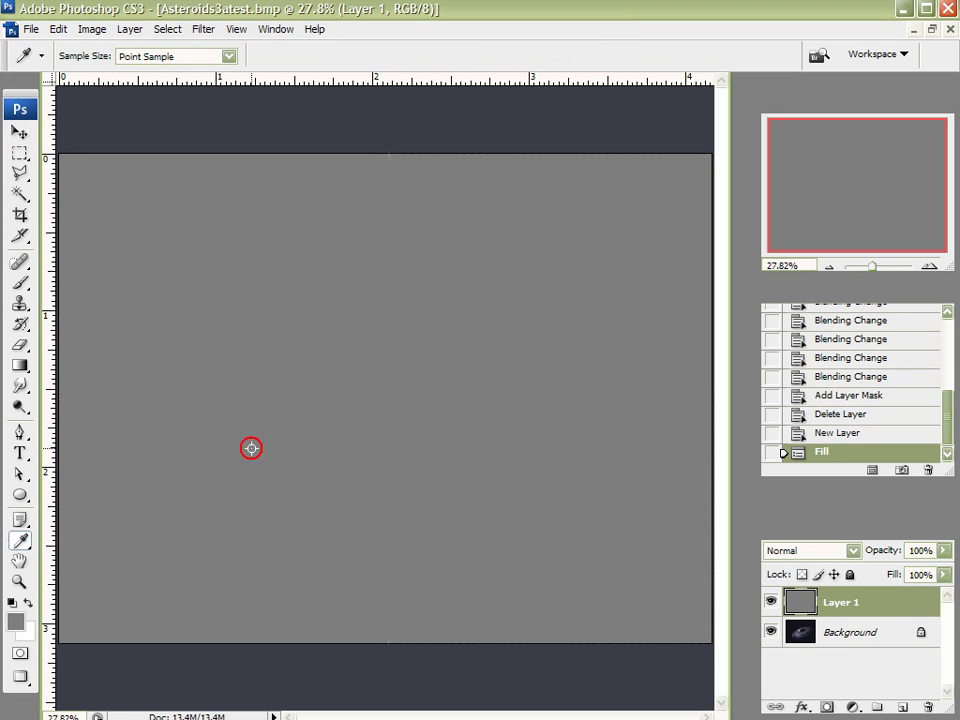
pyautogui.click(16, 621)
pyautogui.click(208, 426)
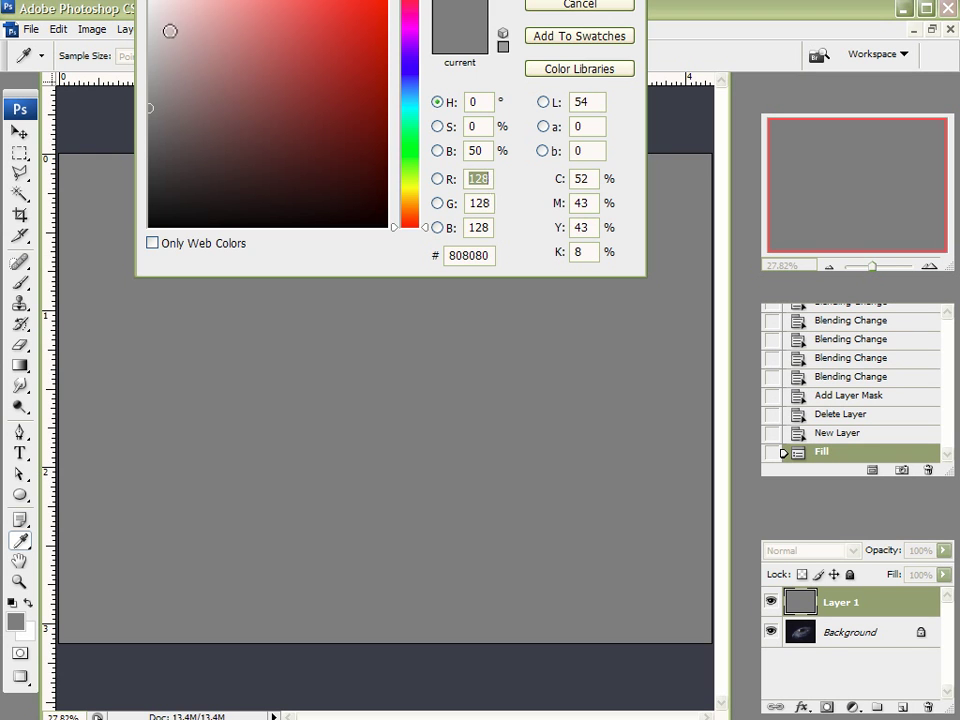
pyautogui.moveTo(167, 28); pyautogui.dragTo(124, 107)
pyautogui.click(585, 8)
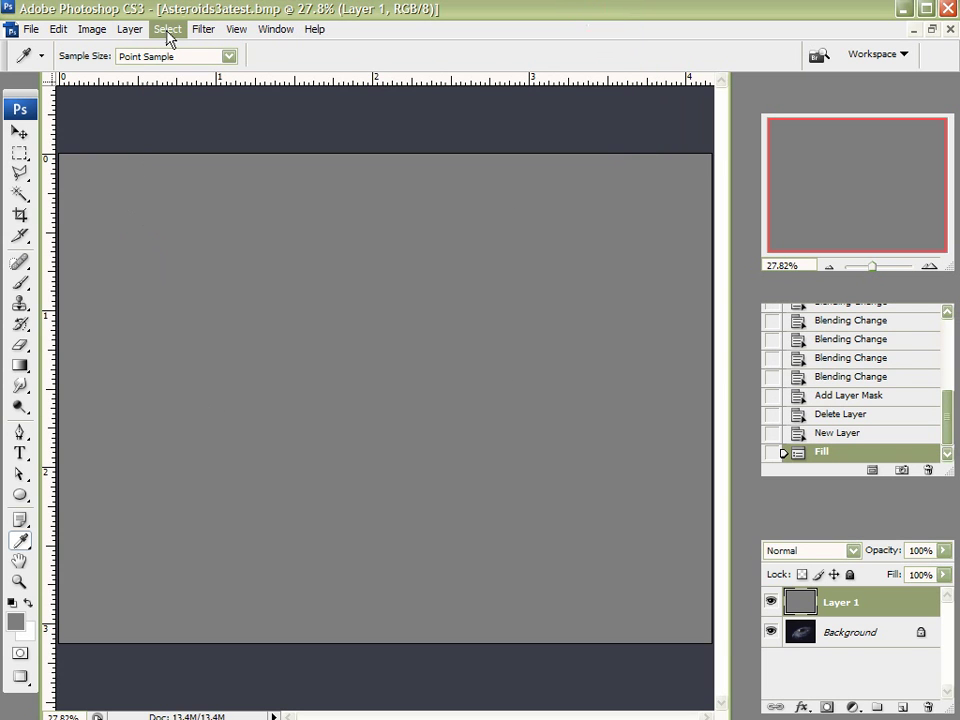
# - Apply Add Noise to Layer 1 at 400%, Gaussian, Monochromatic
pyautogui.click(200, 30)
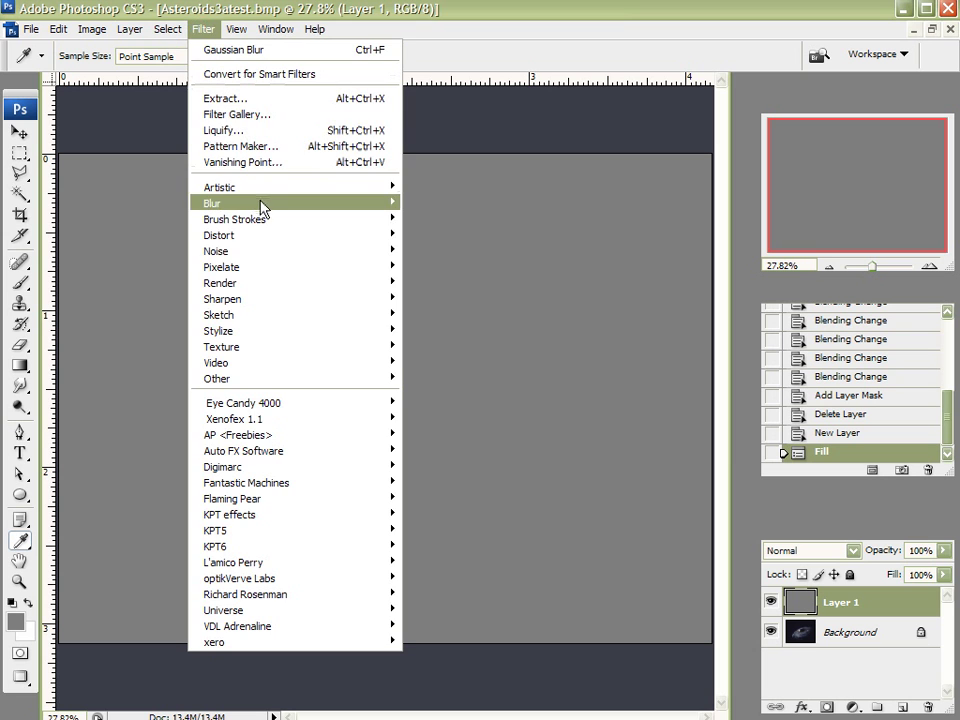
pyautogui.click(419, 256)
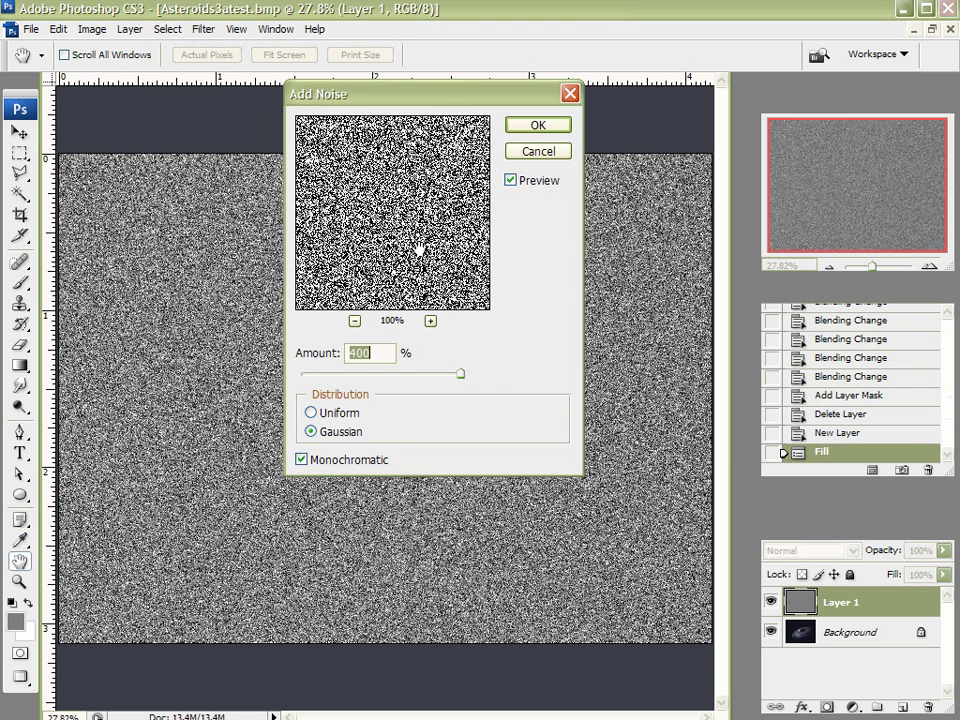
pyautogui.moveTo(426, 101); pyautogui.dragTo(538, 111)
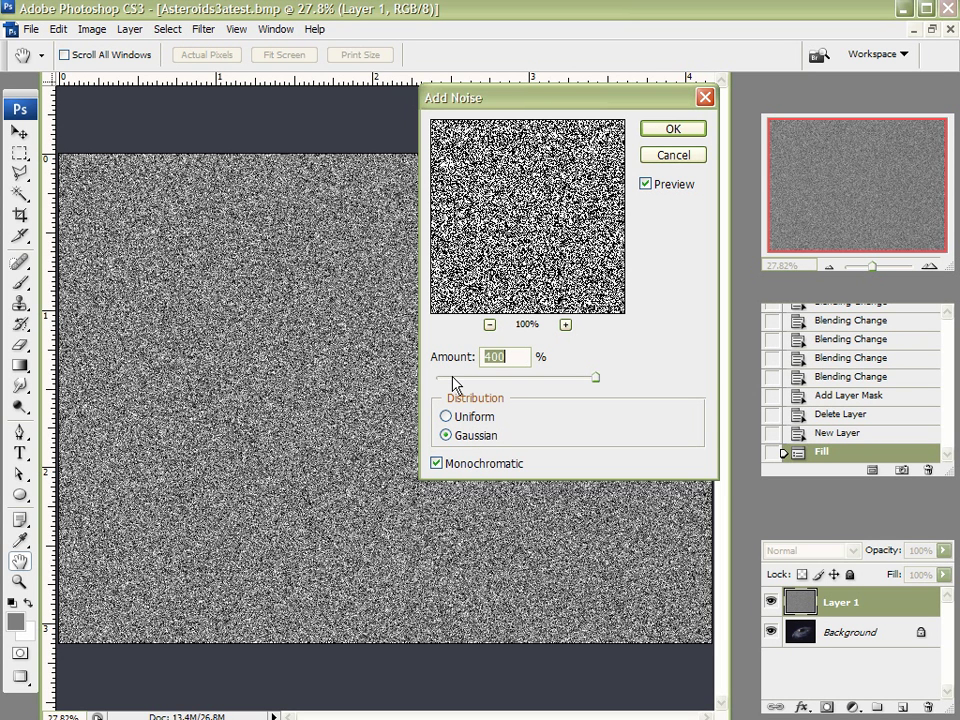
pyautogui.click(674, 128)
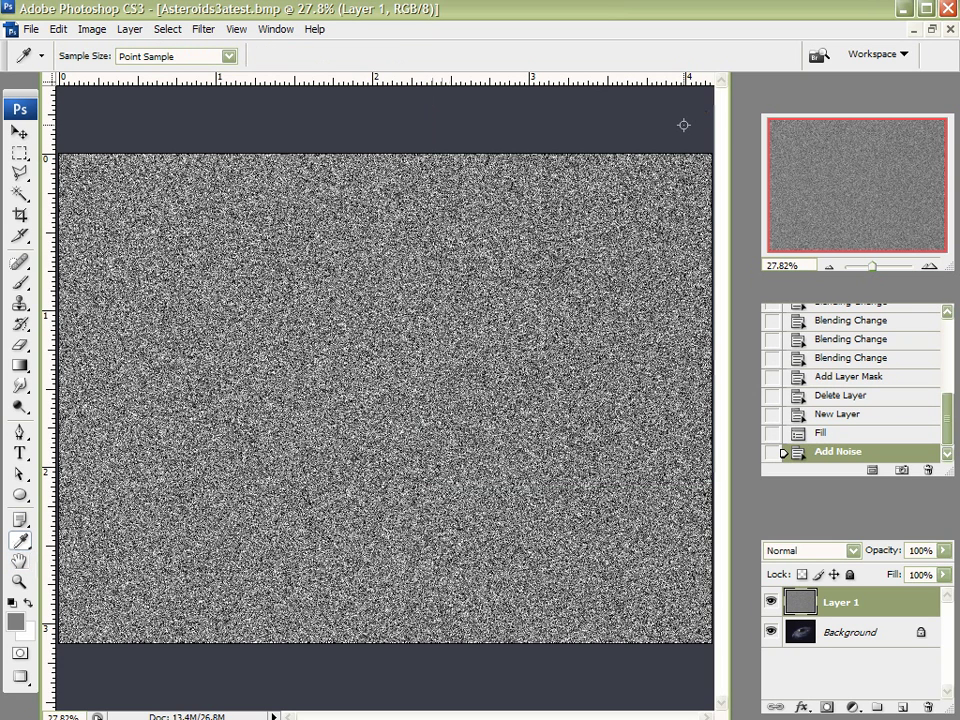
pyautogui.click(204, 30)
pyautogui.moveTo(264, 205)
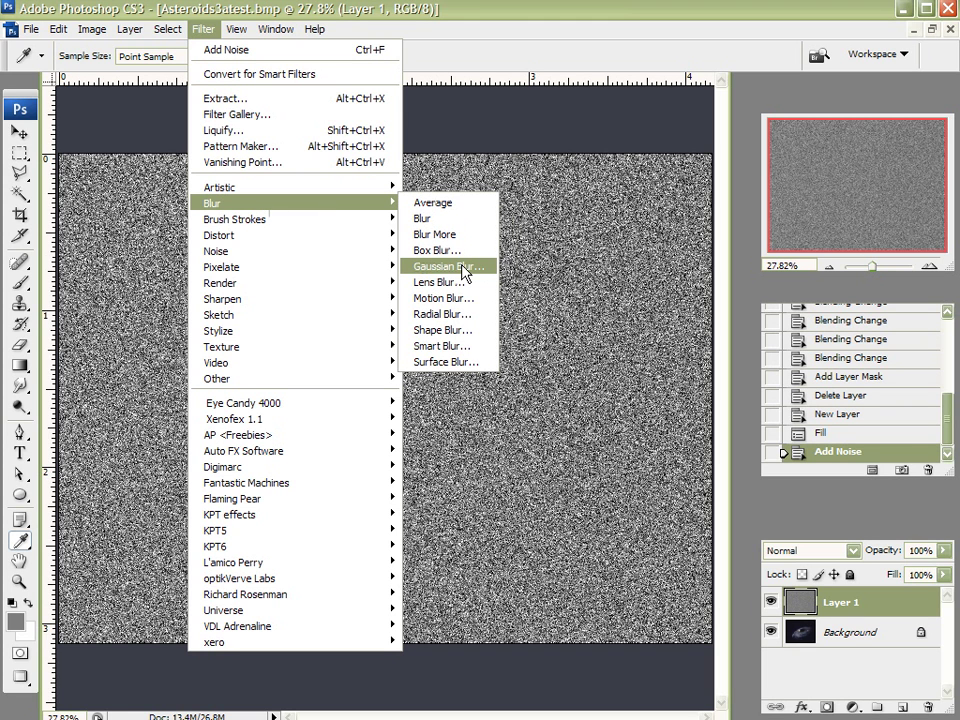
pyautogui.click(469, 32)
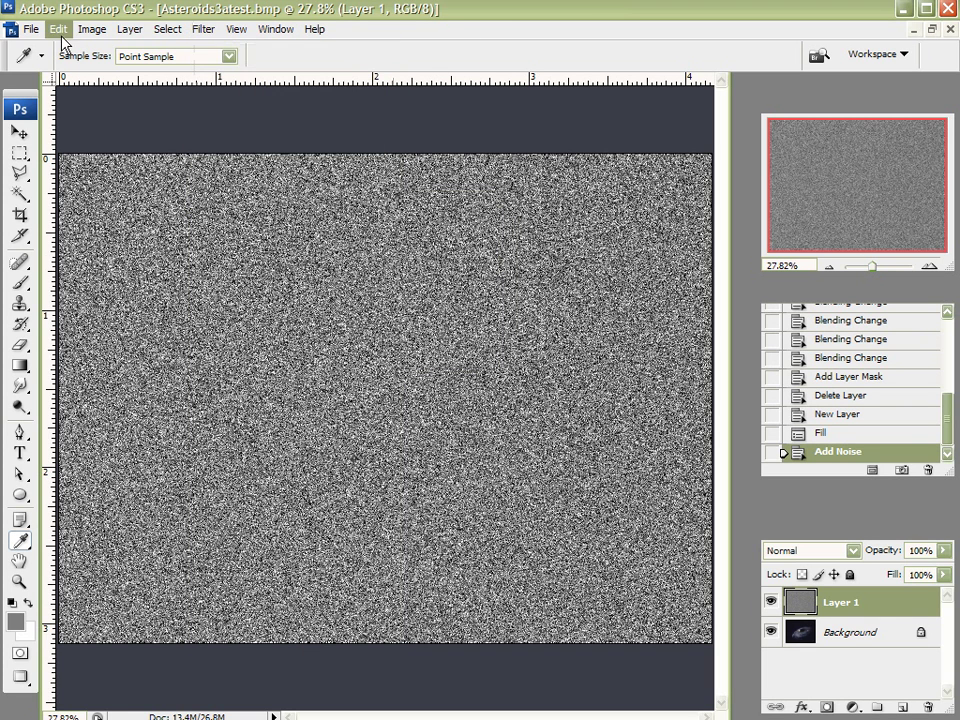
pyautogui.click(92, 29)
pyautogui.click(137, 154)
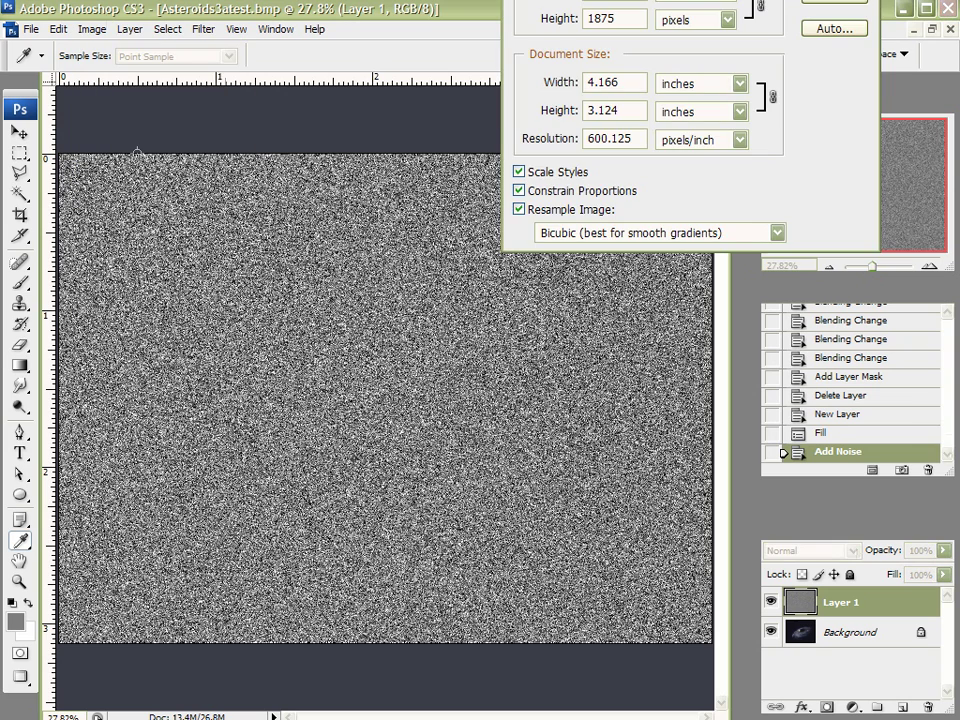
pyautogui.moveTo(752, 0); pyautogui.dragTo(548, 175)
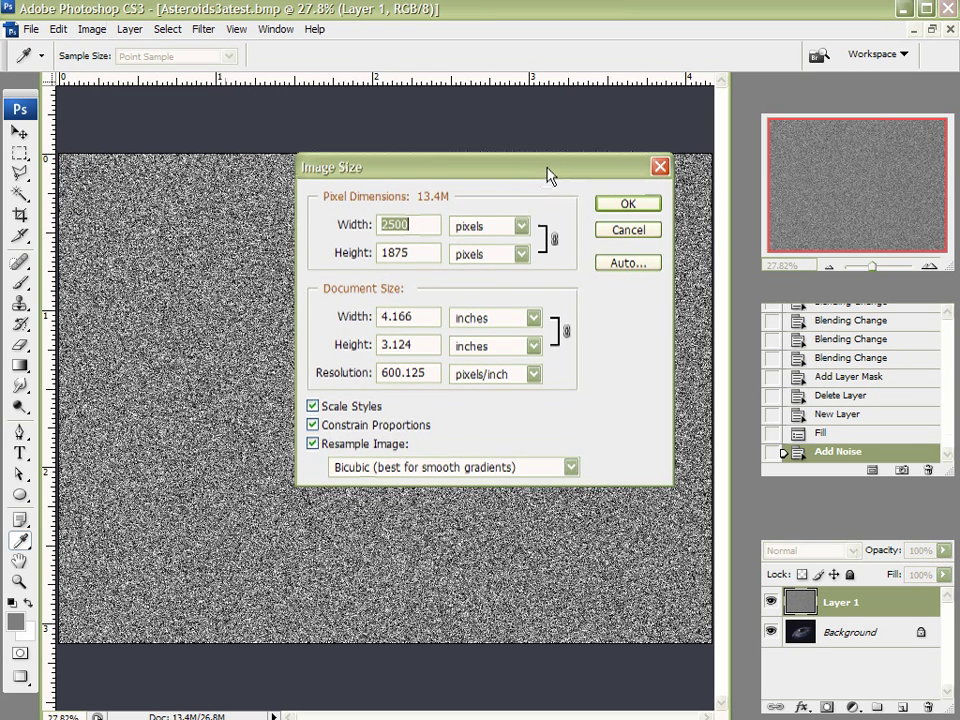
pyautogui.moveTo(548, 175); pyautogui.dragTo(548, 177)
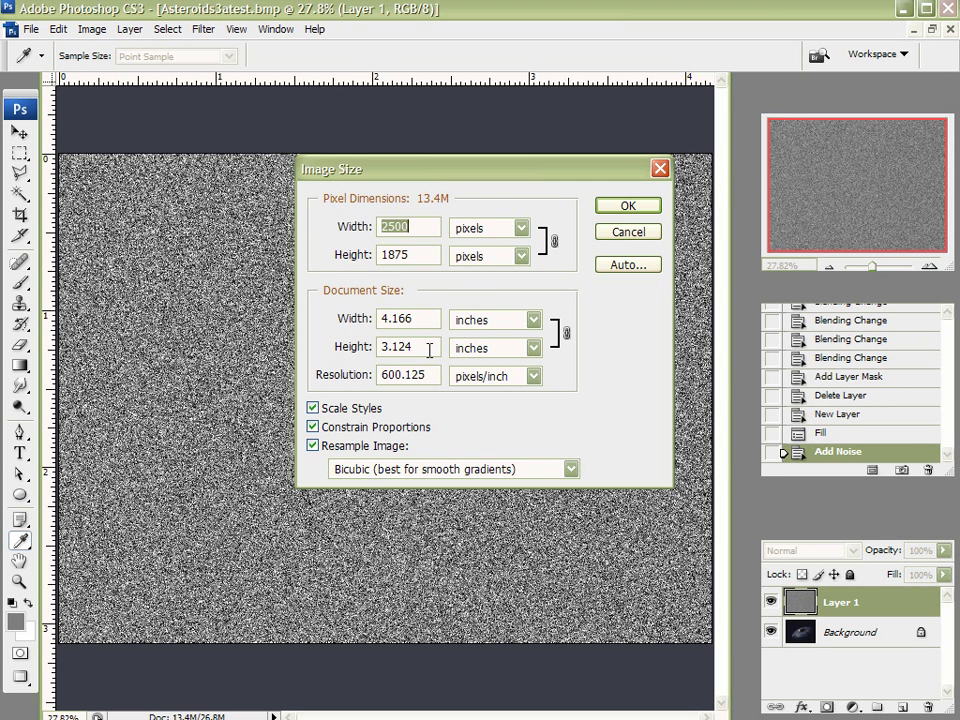
pyautogui.click(630, 232)
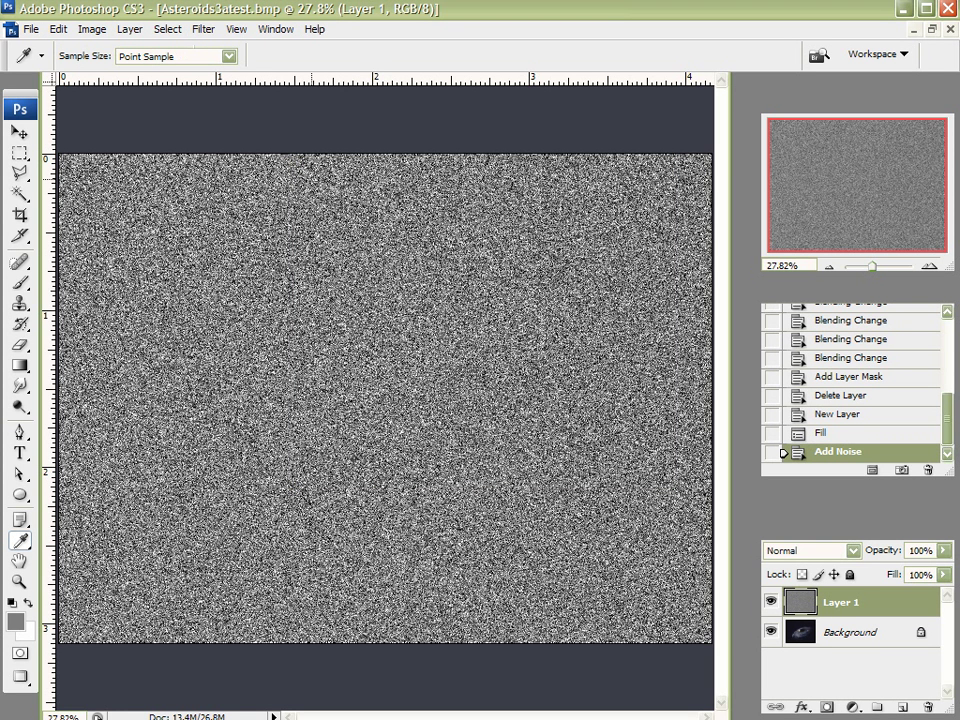
# - Apply a Gaussian Blur with a 1.5-pixel radius to Layer 1's noise
pyautogui.click(203, 29)
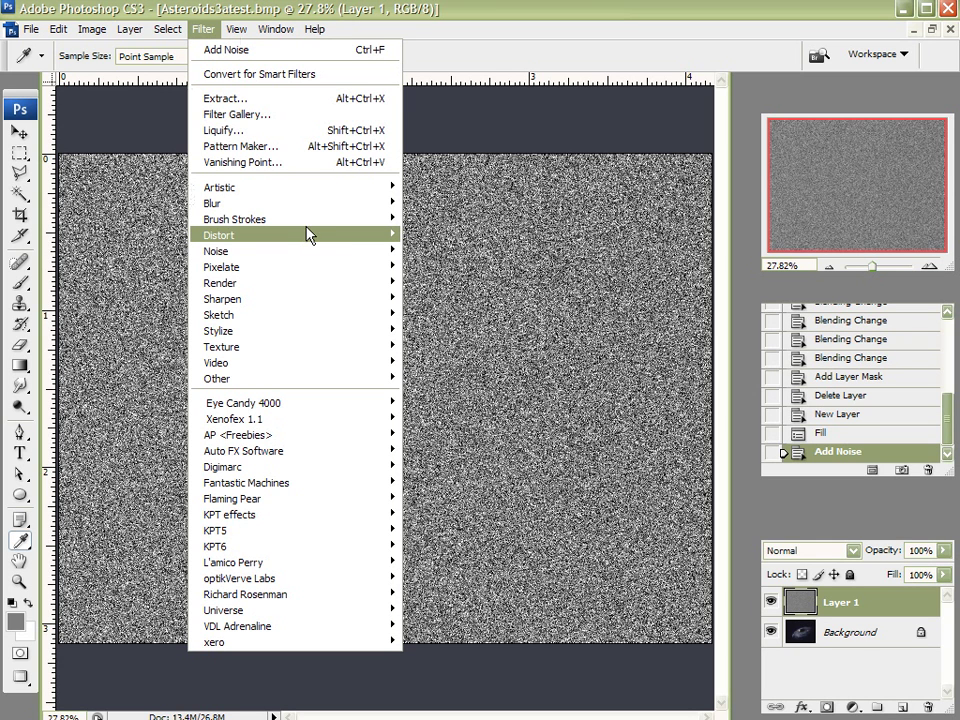
pyautogui.moveTo(308, 236)
pyautogui.moveTo(302, 268)
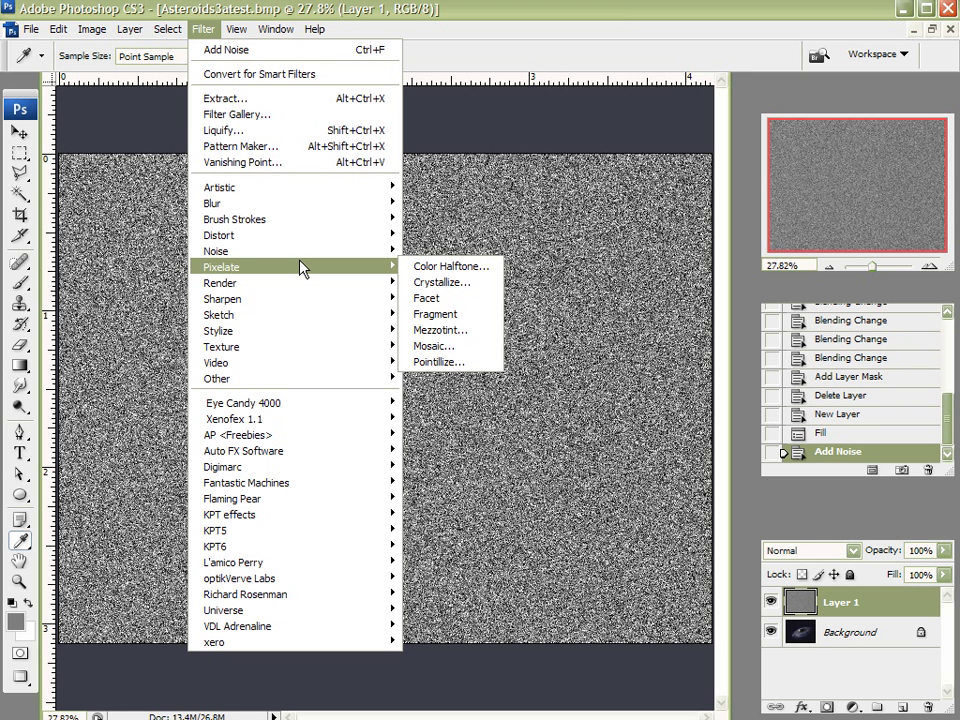
pyautogui.moveTo(330, 205)
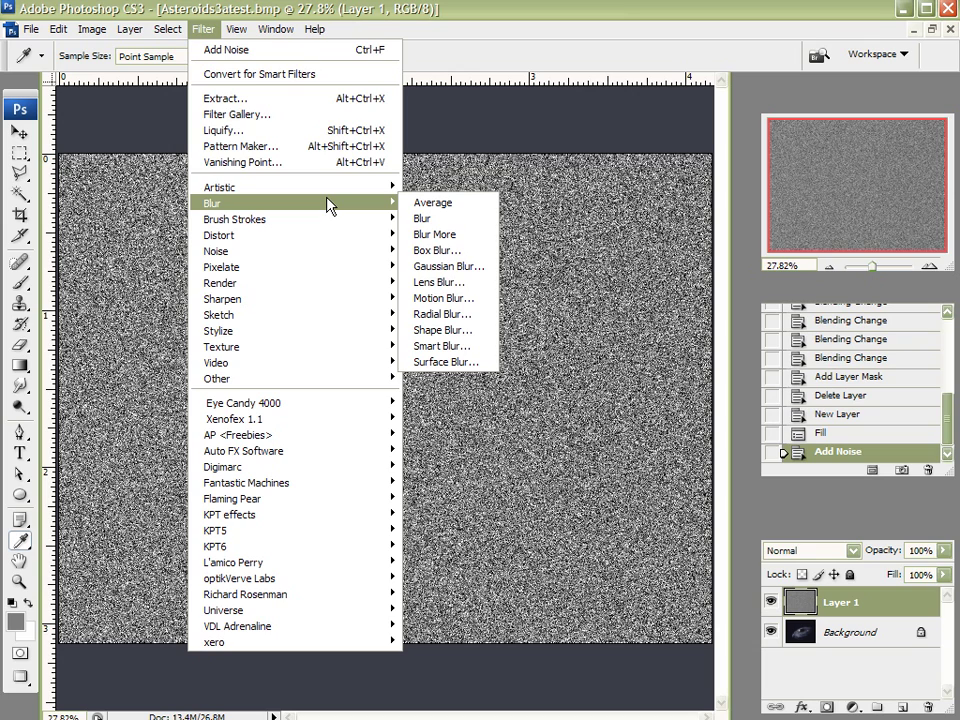
pyautogui.click(444, 266)
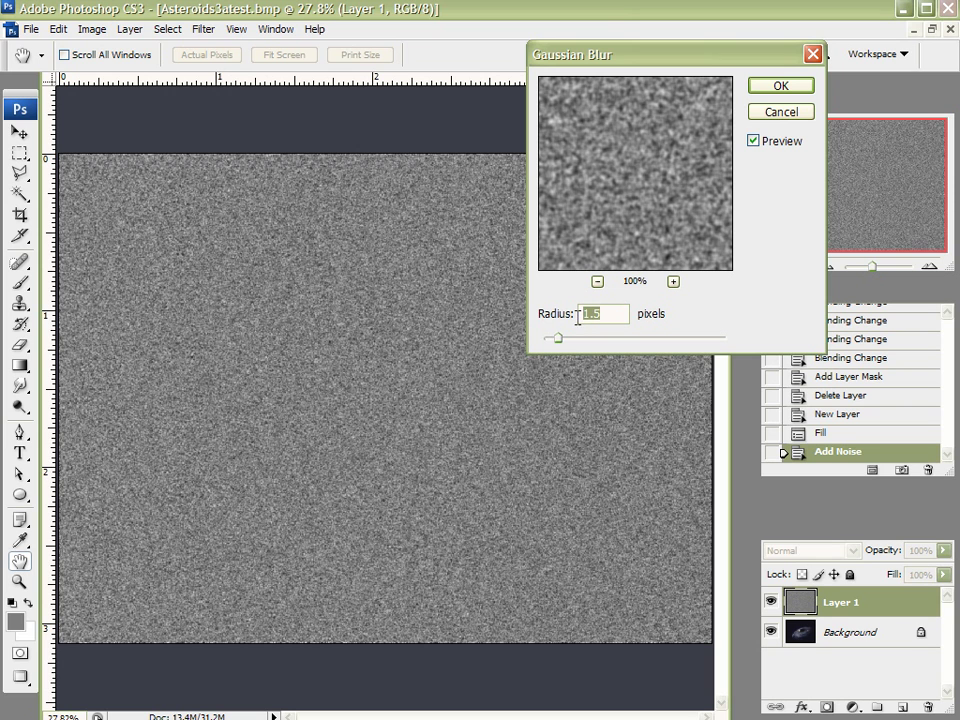
pyautogui.click(776, 89)
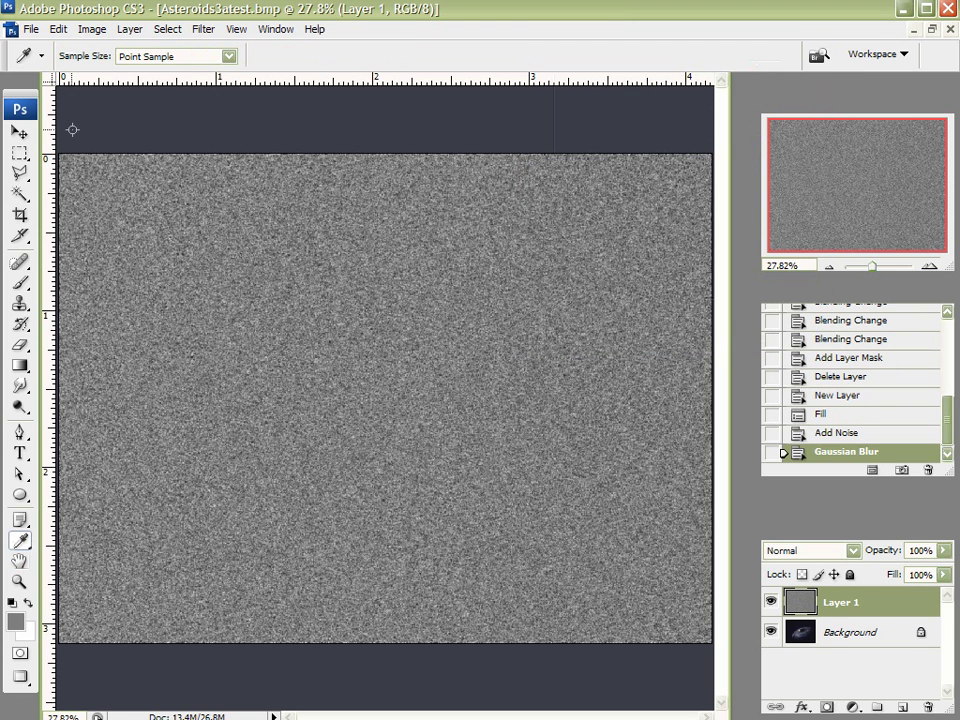
# - Apply Levels to Layer 1 with input black raised to about 159, leaving sparse white specks
pyautogui.click(19, 132)
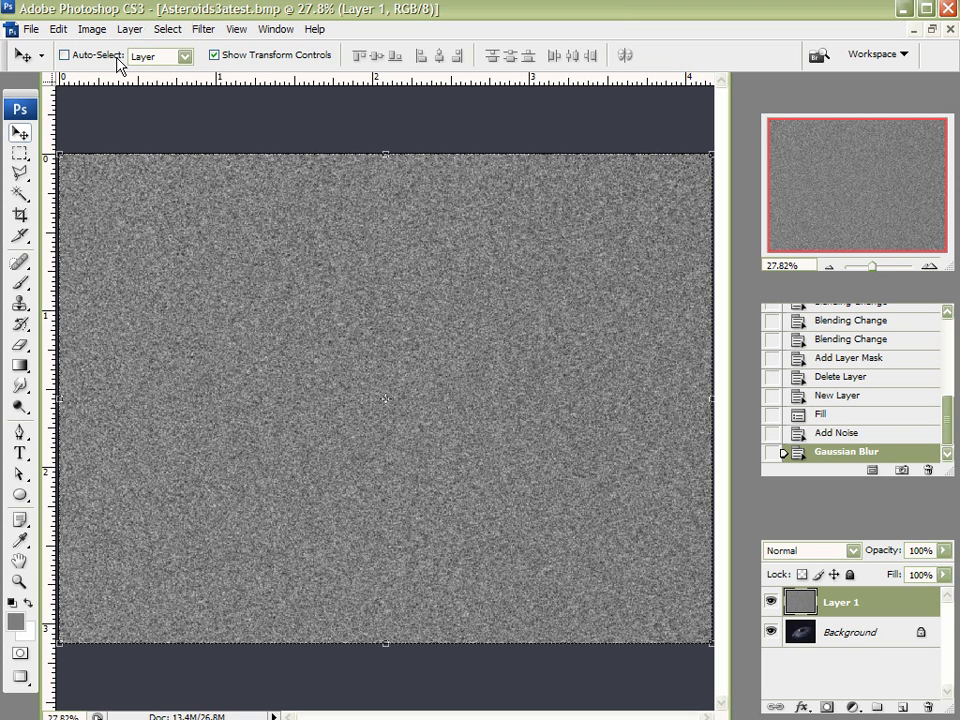
pyautogui.click(54, 29)
pyautogui.moveTo(93, 29)
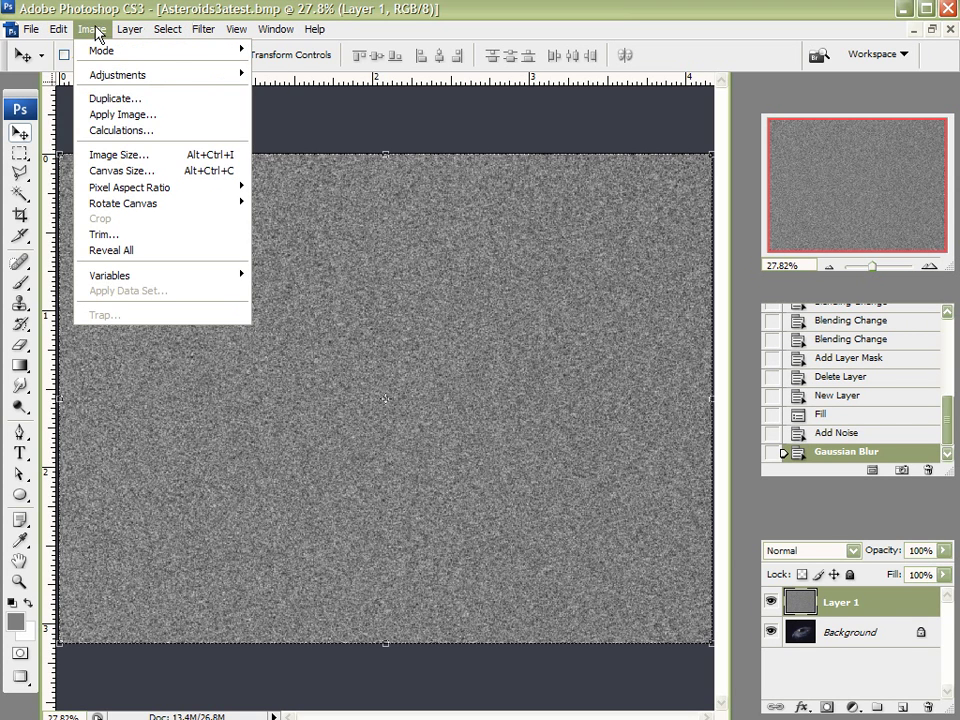
pyautogui.moveTo(125, 76)
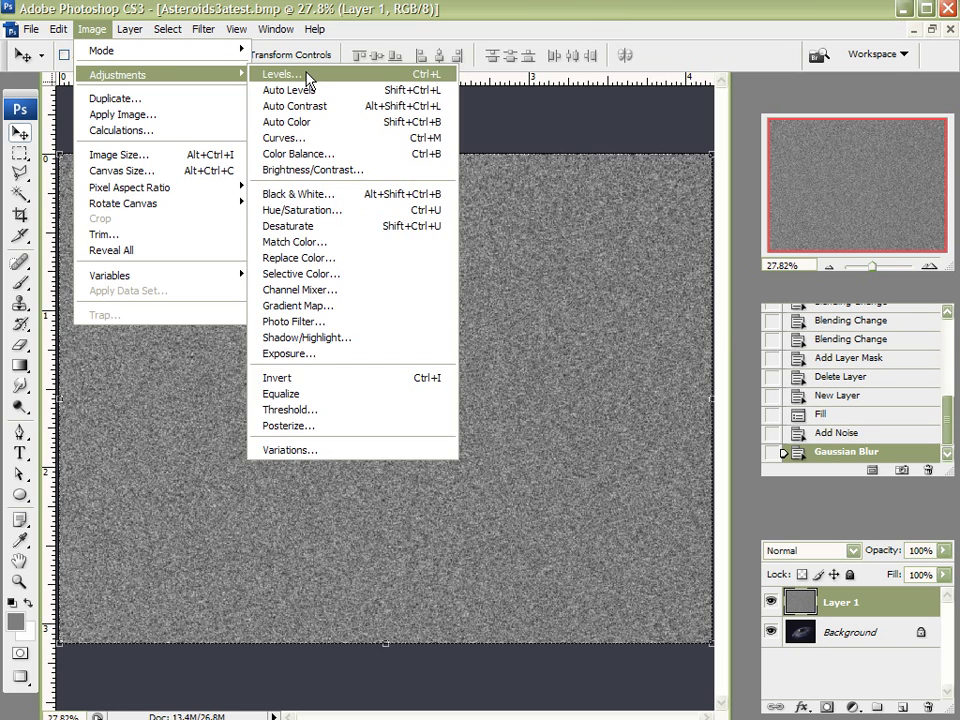
pyautogui.click(323, 80)
pyautogui.moveTo(647, 40); pyautogui.dragTo(634, 313)
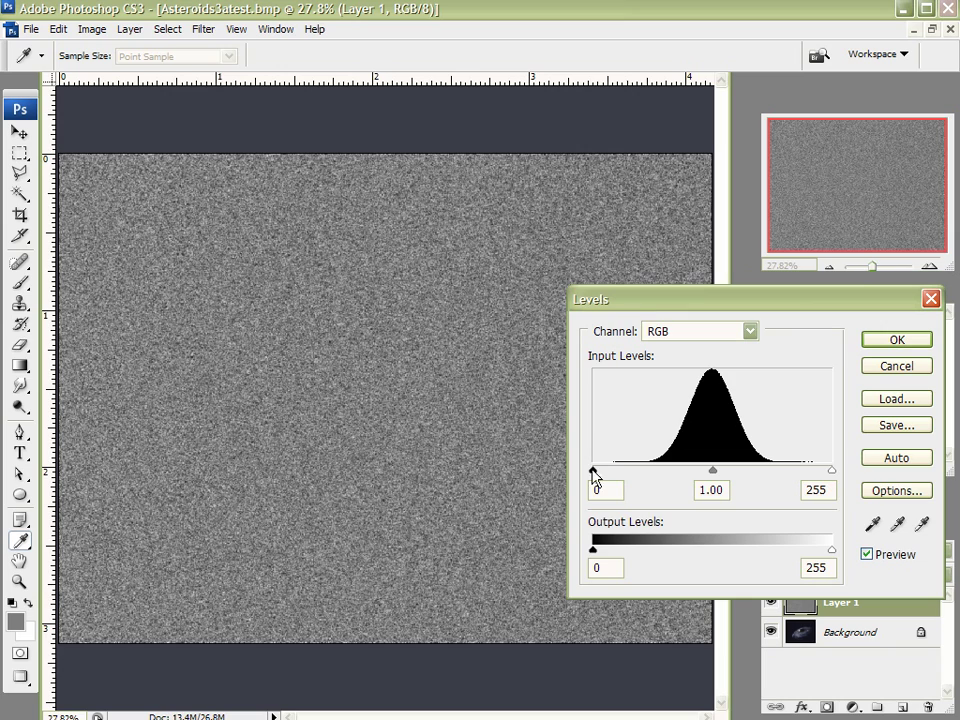
pyautogui.moveTo(593, 471); pyautogui.dragTo(742, 466)
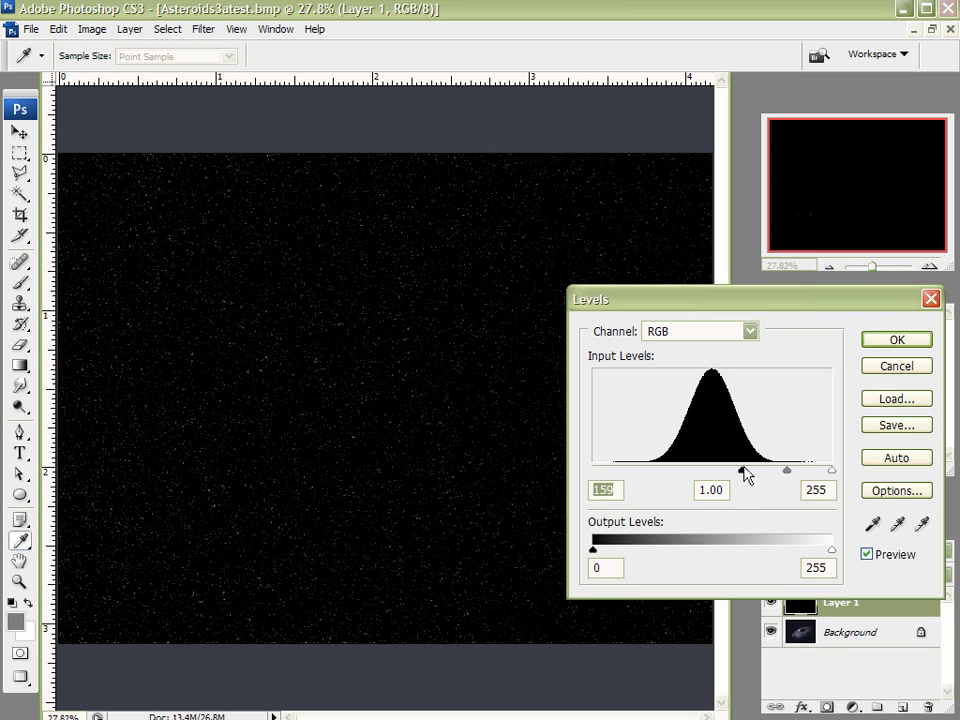
pyautogui.moveTo(745, 474)
pyautogui.mouseDown()
pyautogui.moveTo(765, 476)
pyautogui.moveTo(744, 470)
pyautogui.mouseUp()
pyautogui.moveTo(833, 471)
pyautogui.mouseDown()
pyautogui.moveTo(752, 472)
pyautogui.moveTo(853, 475)
pyautogui.moveTo(840, 484)
pyautogui.mouseUp()
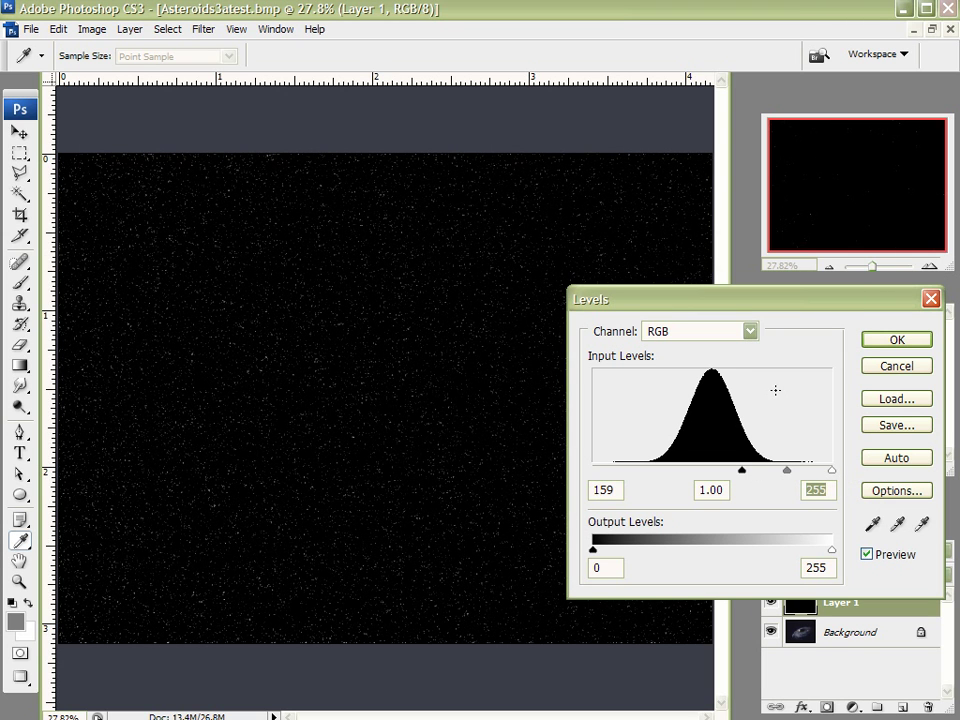
pyautogui.click(913, 341)
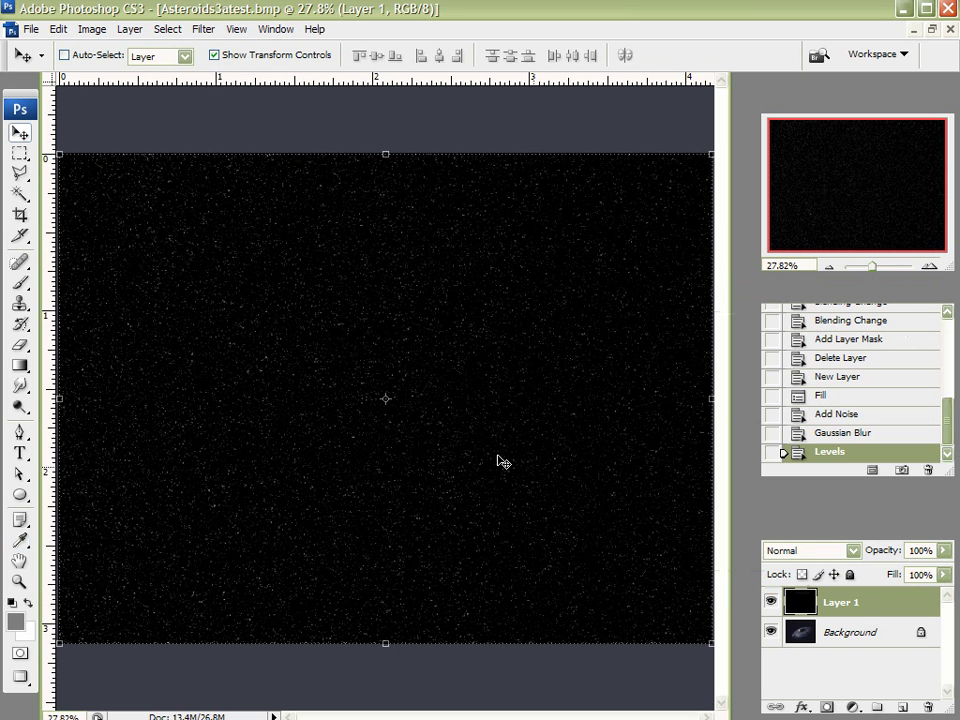
pyautogui.scroll(2, 506, 440)
pyautogui.scroll(1, 508, 418)
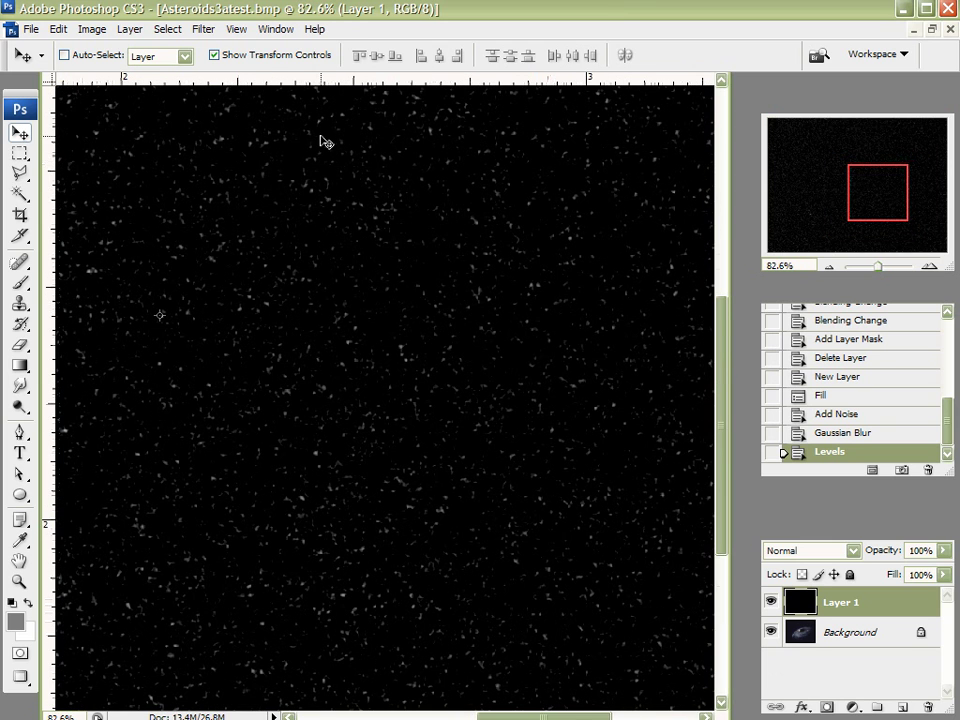
pyautogui.scroll(-4, 317, 345)
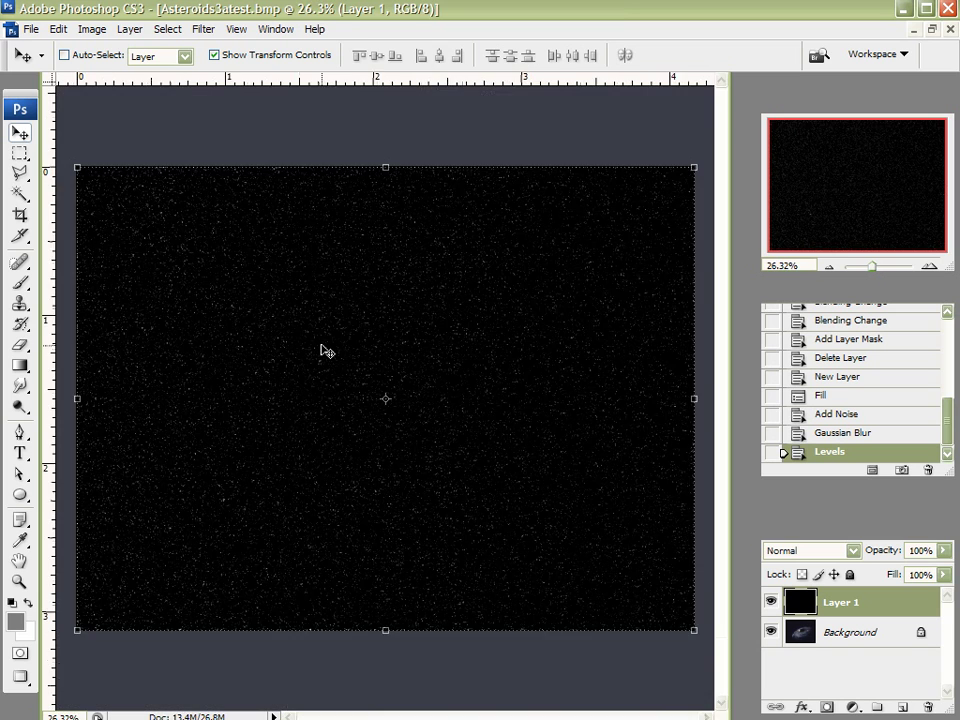
pyautogui.scroll(1, 408, 247)
# - Add a white layer mask to Layer 1 and fill it with a rendered Clouds filter
pyautogui.click(896, 600)
pyautogui.click(828, 704)
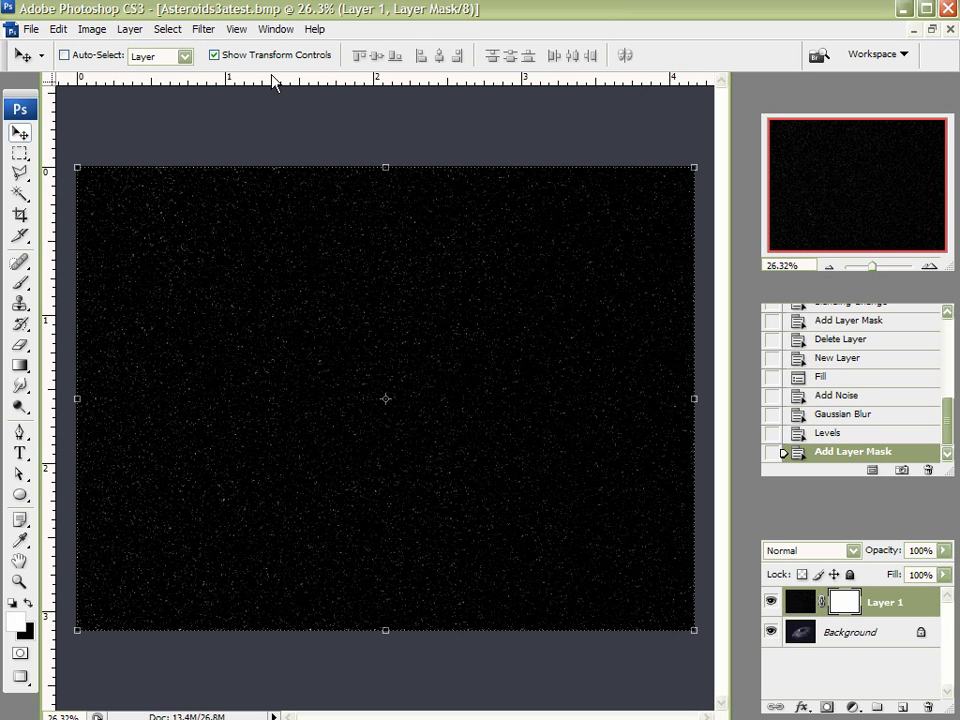
pyautogui.click(203, 29)
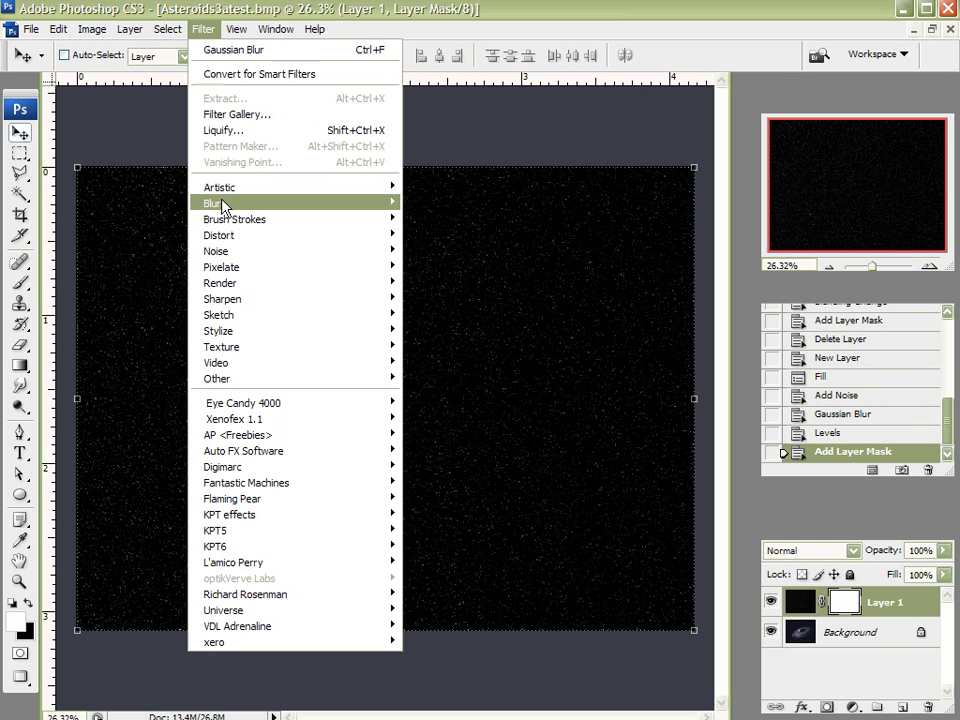
pyautogui.moveTo(235, 285)
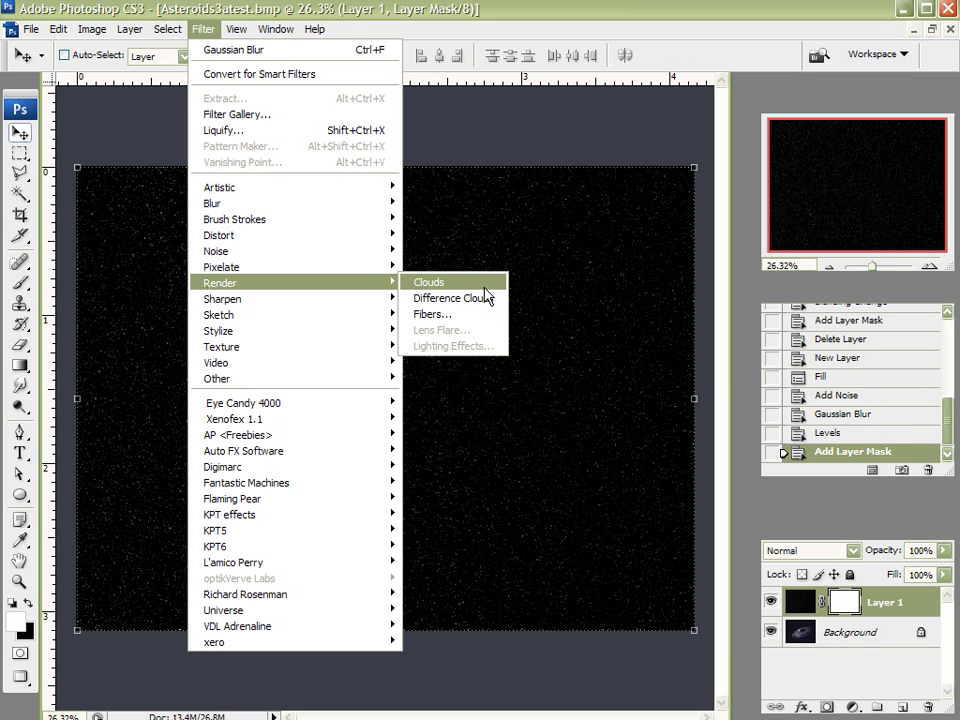
pyautogui.click(486, 283)
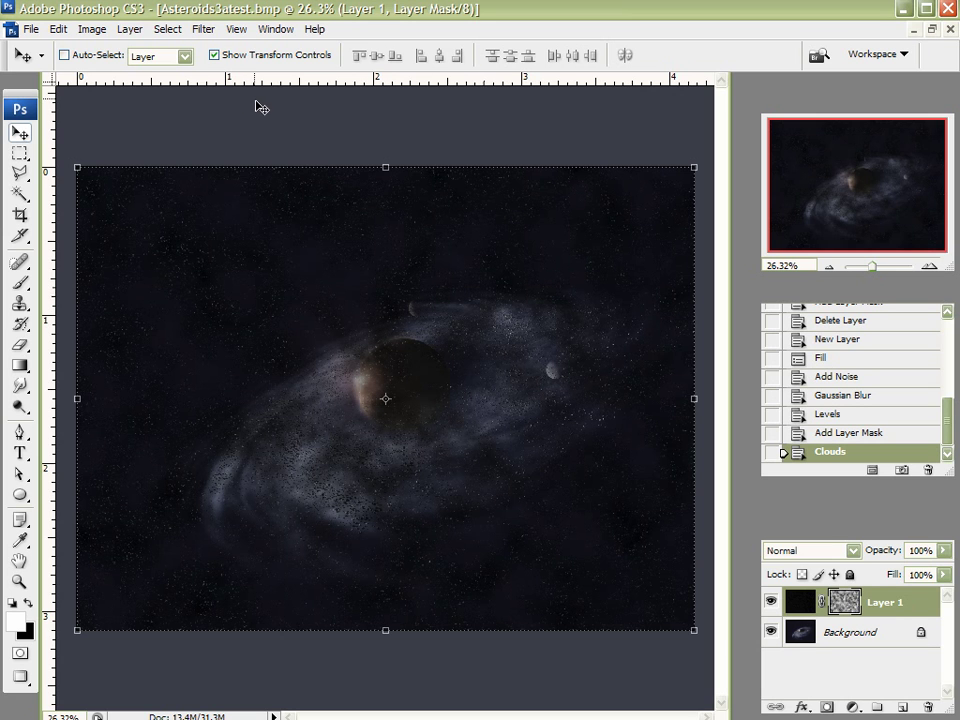
pyautogui.click(205, 29)
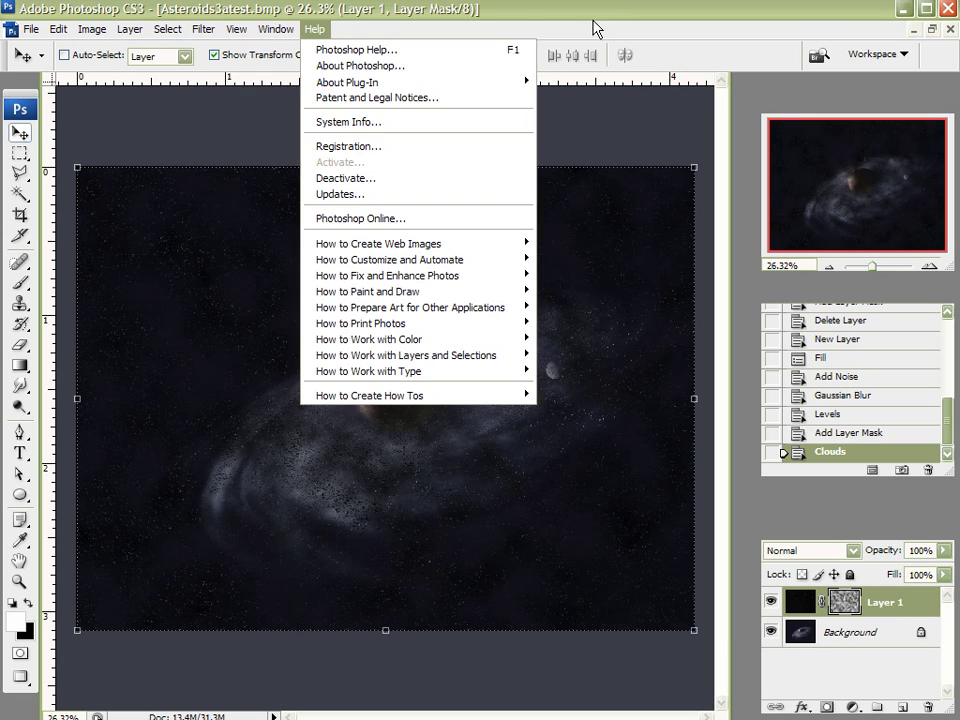
pyautogui.click(593, 26)
pyautogui.scroll(2, 378, 398)
pyautogui.scroll(-2, 377, 396)
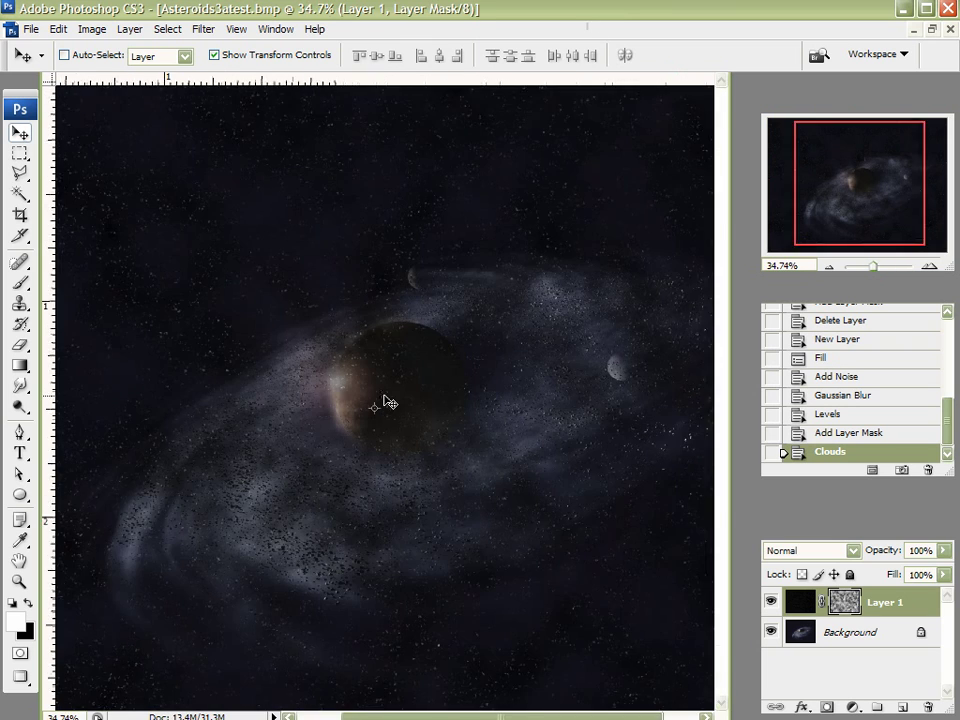
pyautogui.keyDown('shift'); pyautogui.click(856, 602); pyautogui.keyUp('shift')
pyautogui.keyDown('shift'); pyautogui.click(856, 602); pyautogui.keyUp('shift')
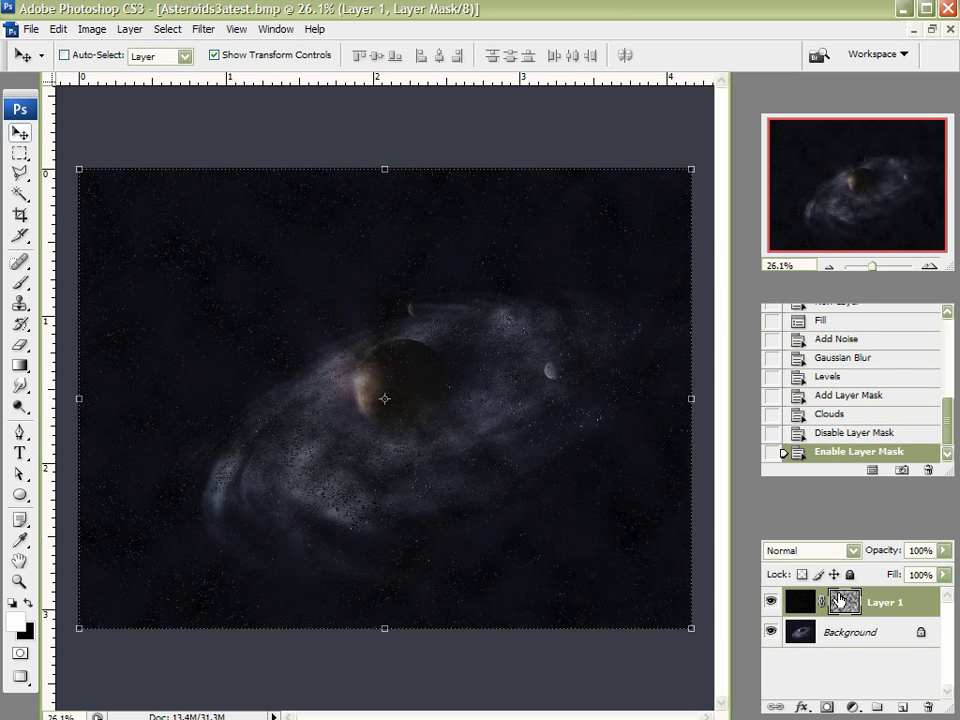
pyautogui.keyDown('shift'); pyautogui.click(843, 600); pyautogui.keyUp('shift')
pyautogui.keyDown('shift'); pyautogui.click(843, 600); pyautogui.keyUp('shift')
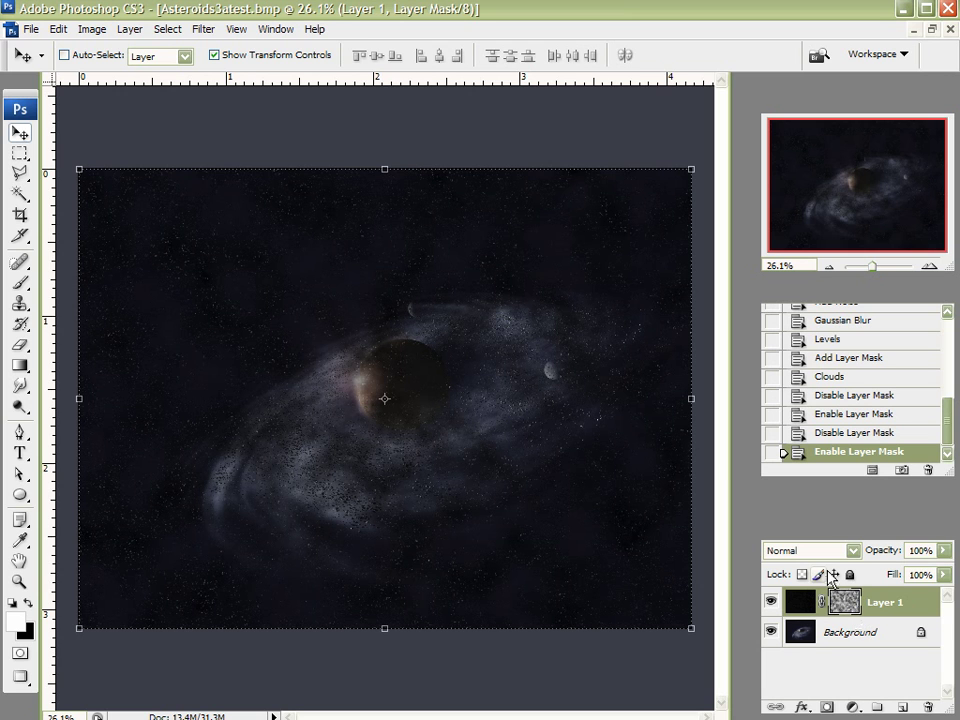
pyautogui.click(800, 601)
# - Set Layer 1's blend mode to Lighten, briefly comparing another mode before returning
pyautogui.click(810, 550)
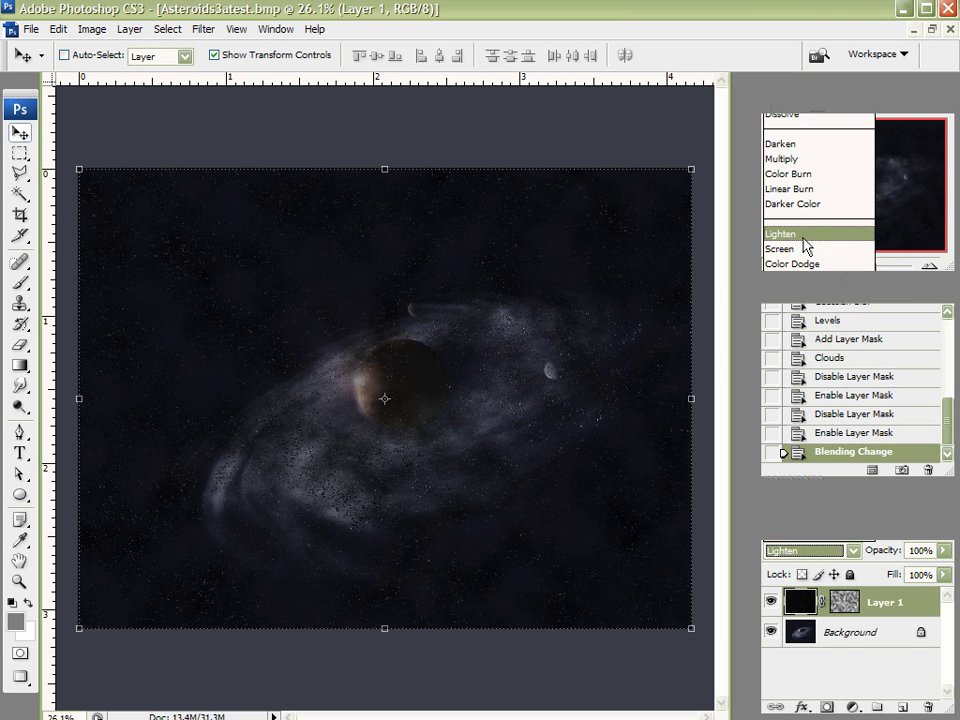
pyautogui.click(804, 236)
pyautogui.hotkey('shift', '-')
pyautogui.hotkey('shift', '-')
pyautogui.hotkey('shift', '-')
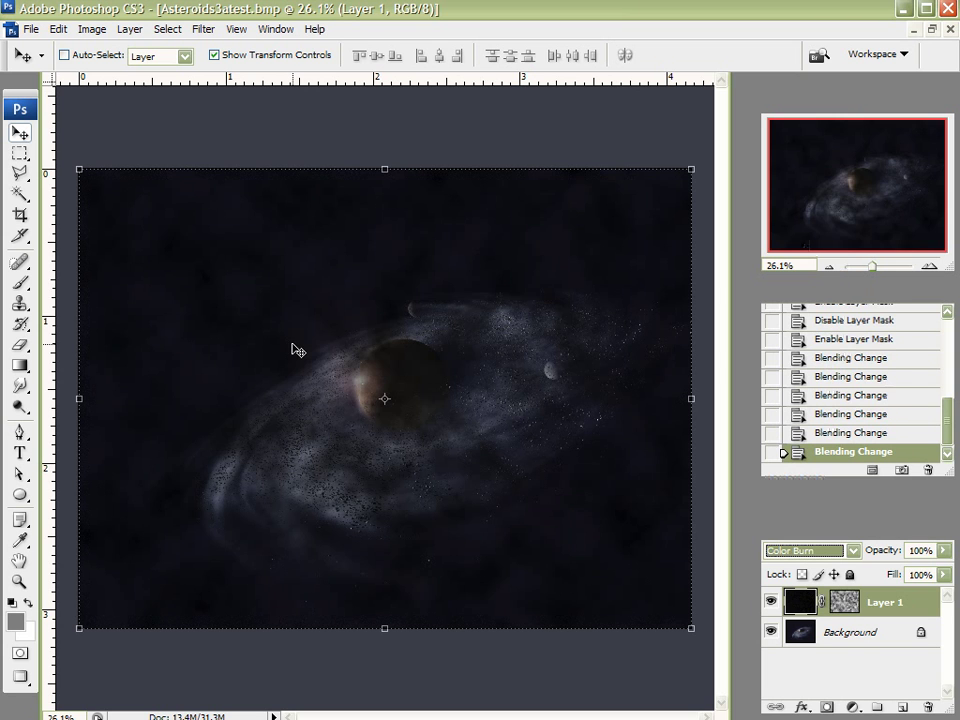
pyautogui.hotkey('shift', '+')
pyautogui.hotkey('shift', '+')
pyautogui.hotkey('shift', '+')
pyautogui.scroll(6, 268, 210)
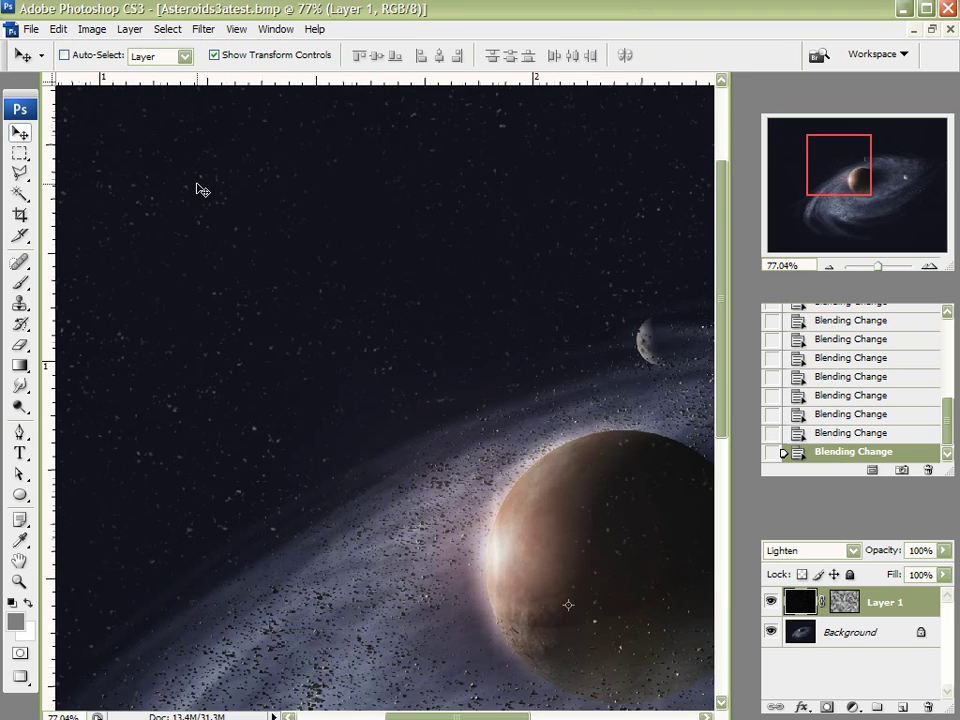
pyautogui.scroll(-2, 201, 189)
pyautogui.scroll(-1, 203, 193)
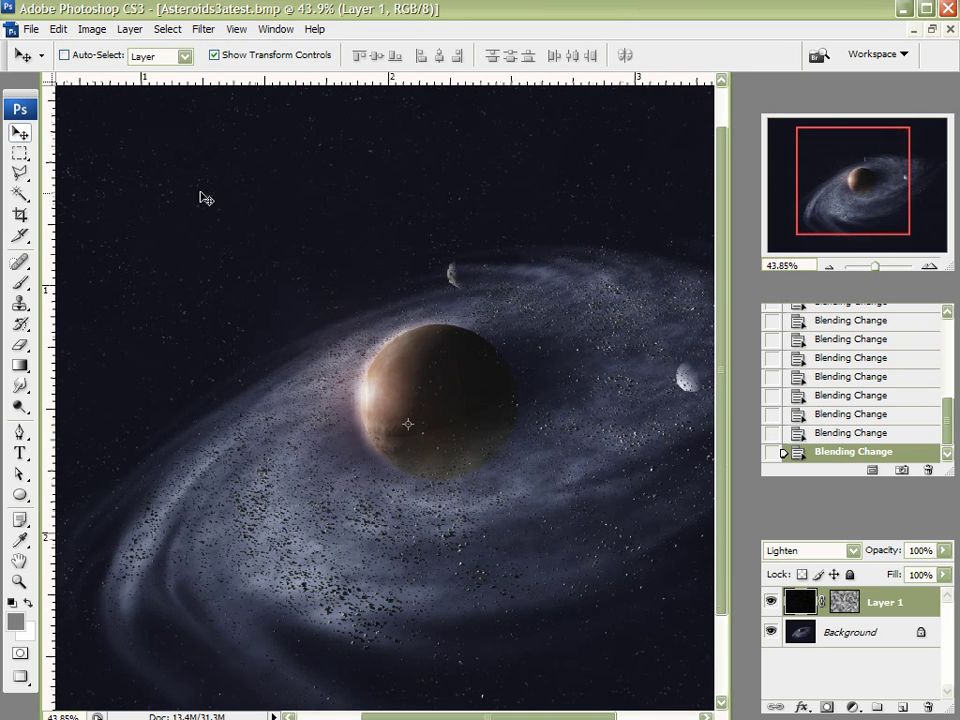
# - Toggle Layer 1's clouds mask off and on to compare star density, then fit the image
pyautogui.keyDown('shift'); pyautogui.click(840, 603); pyautogui.keyUp('shift')
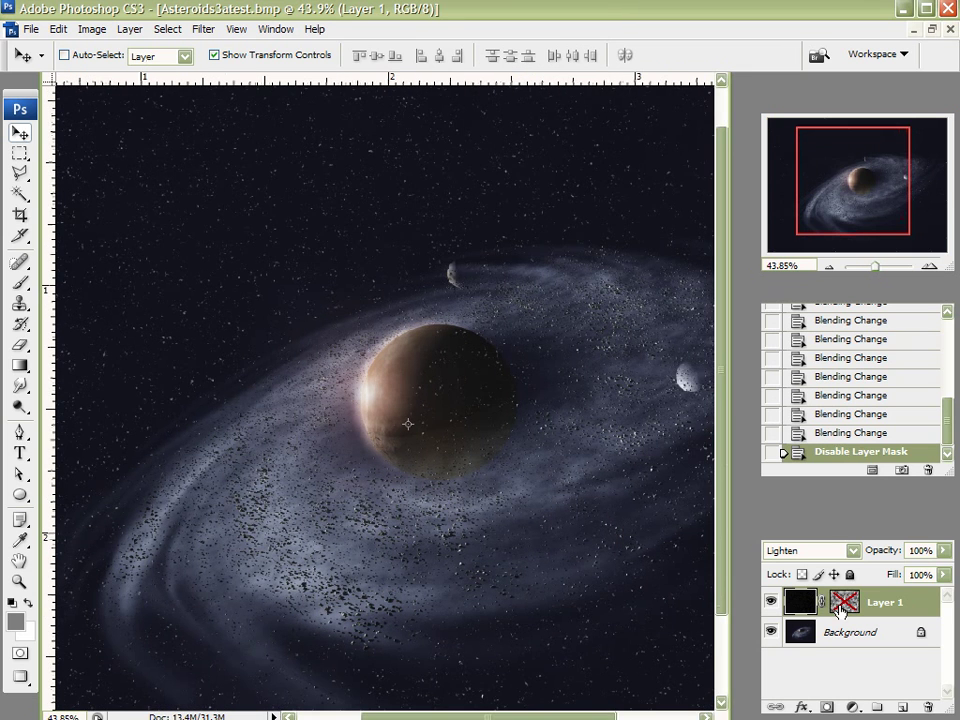
pyautogui.keyDown('shift'); pyautogui.click(840, 603); pyautogui.keyUp('shift')
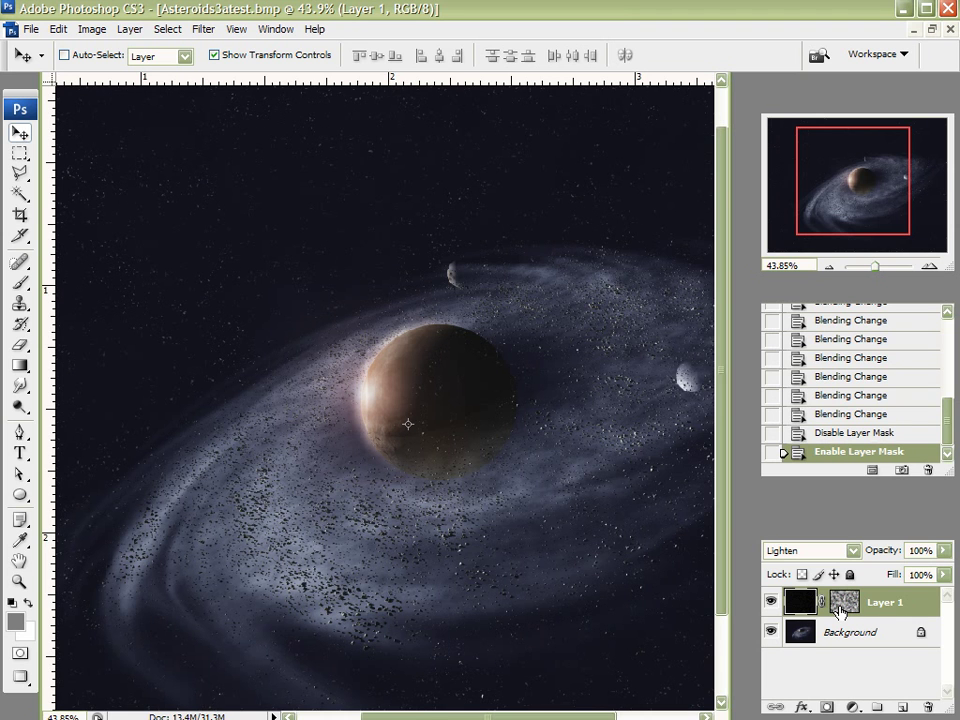
pyautogui.moveTo(840, 145); pyautogui.dragTo(651, 210)
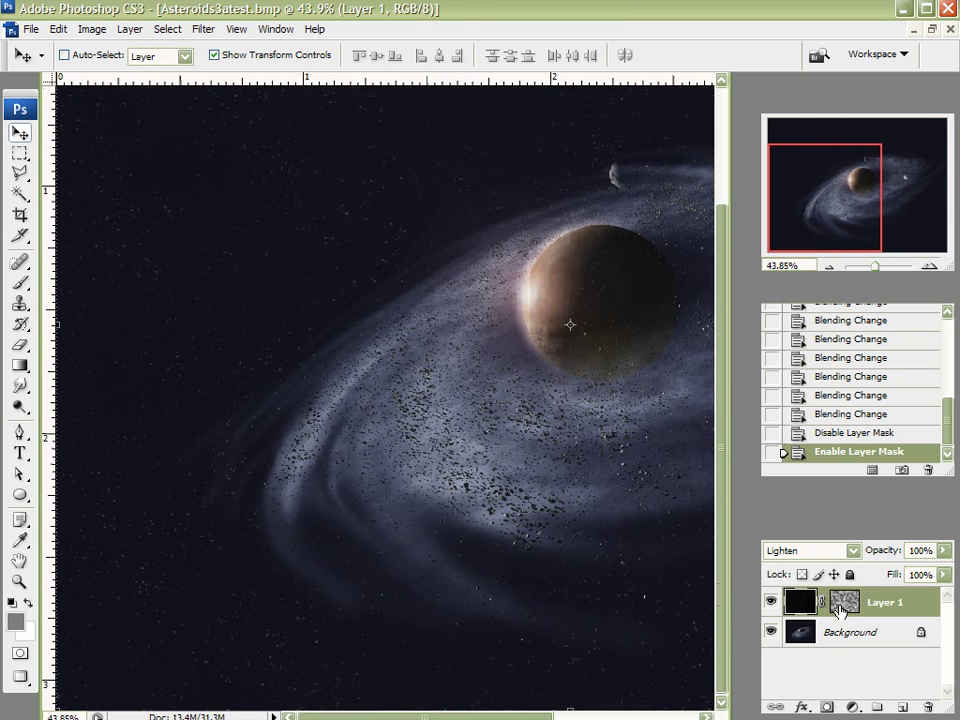
pyautogui.click(840, 605)
pyautogui.click(784, 677)
pyautogui.hotkey('ctrl', '0')
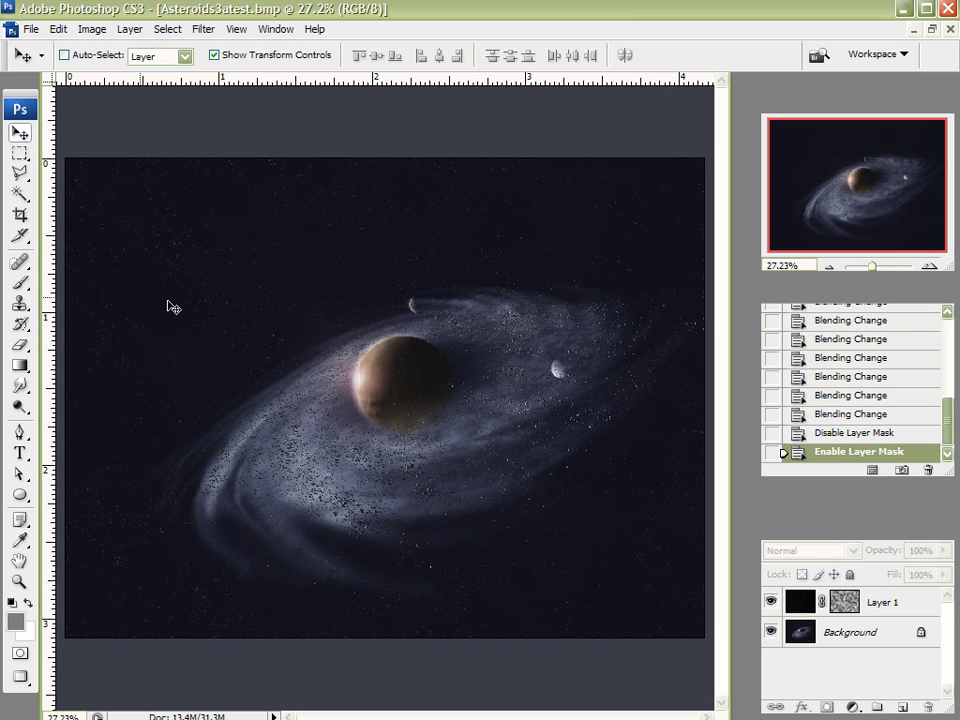
pyautogui.scroll(3, 398, 385)
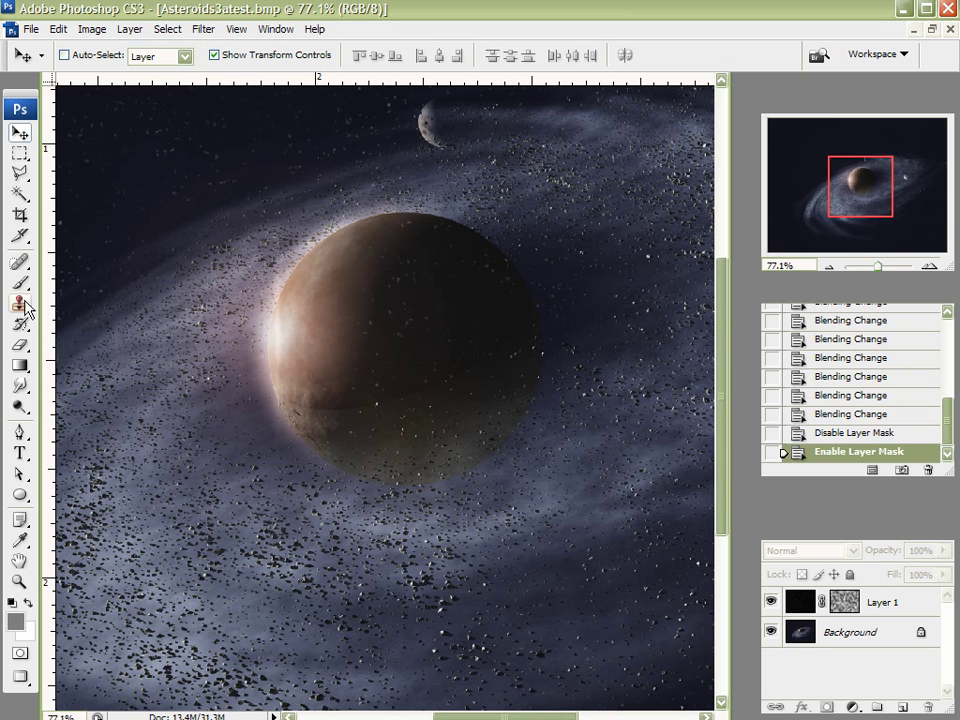
# - Erase Layer 1's mask over the planet so stars disappear there
pyautogui.click(21, 344)
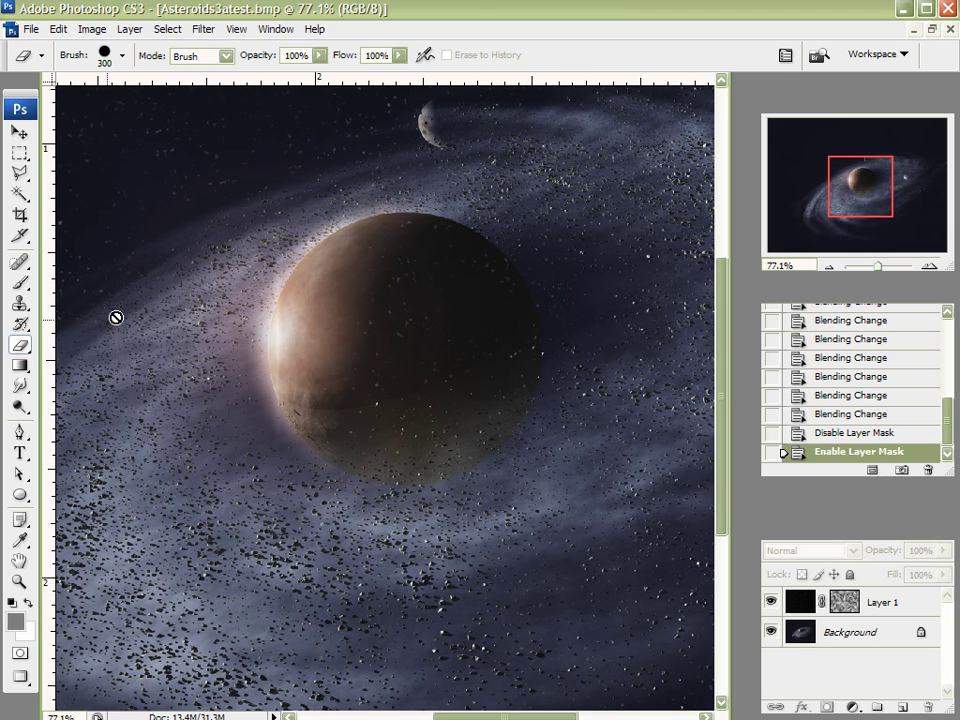
pyautogui.click(844, 604)
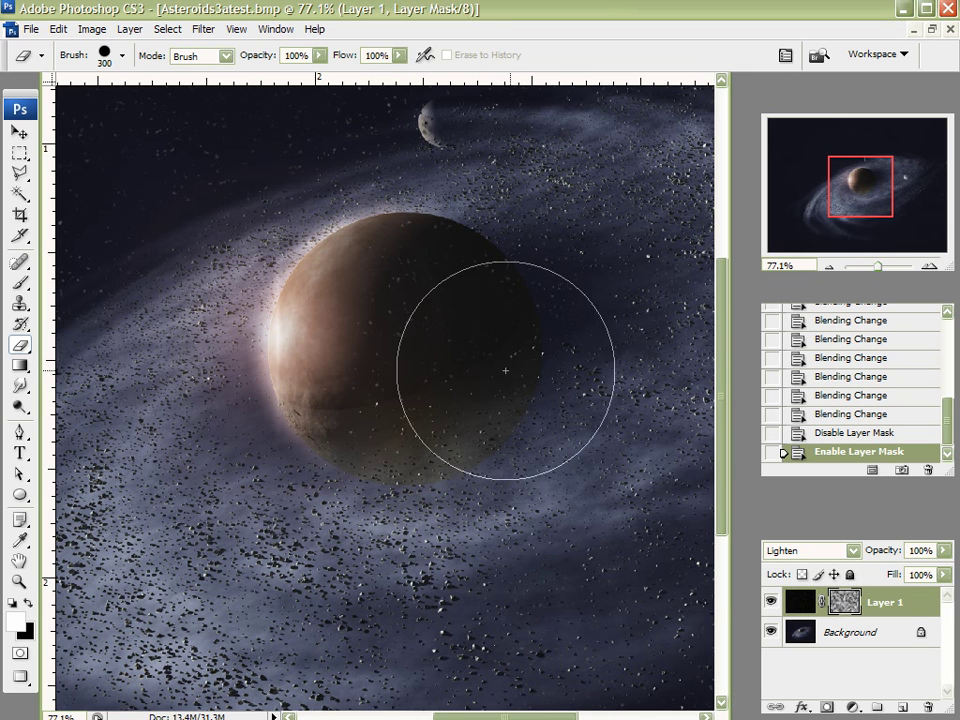
pyautogui.click(400, 336)
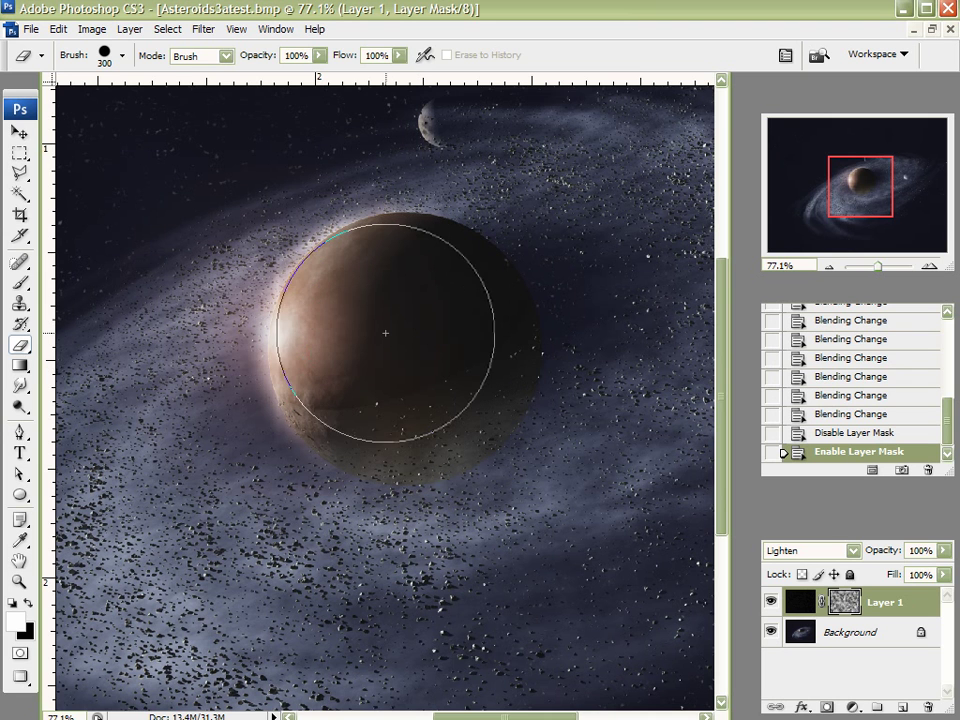
pyautogui.click(411, 362)
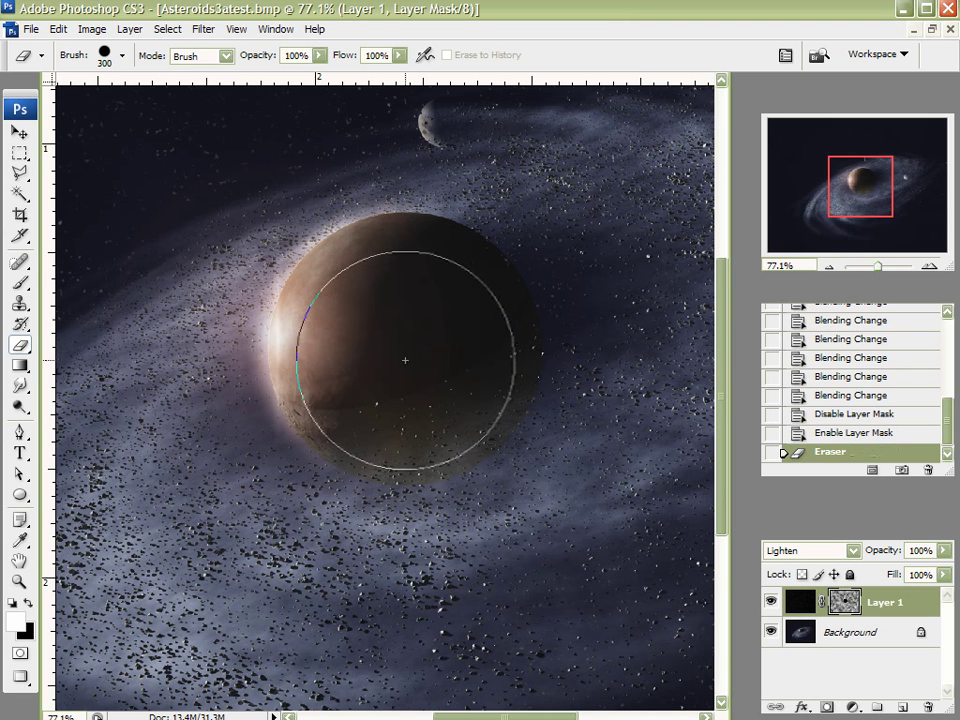
pyautogui.scroll(-4, 405, 366)
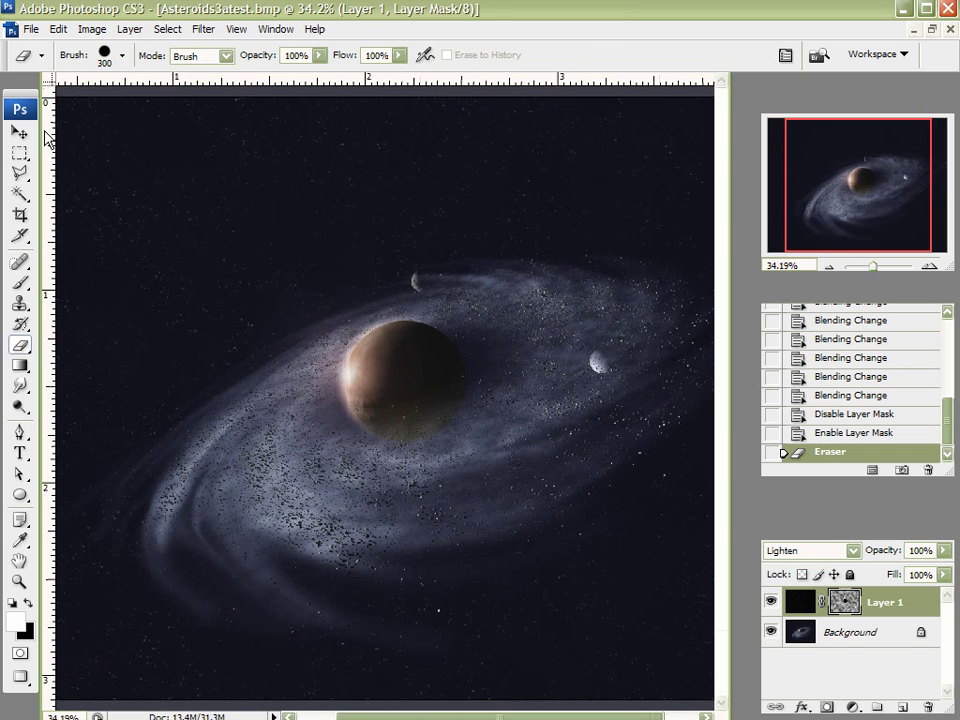
pyautogui.click(19, 132)
pyautogui.click(20, 344)
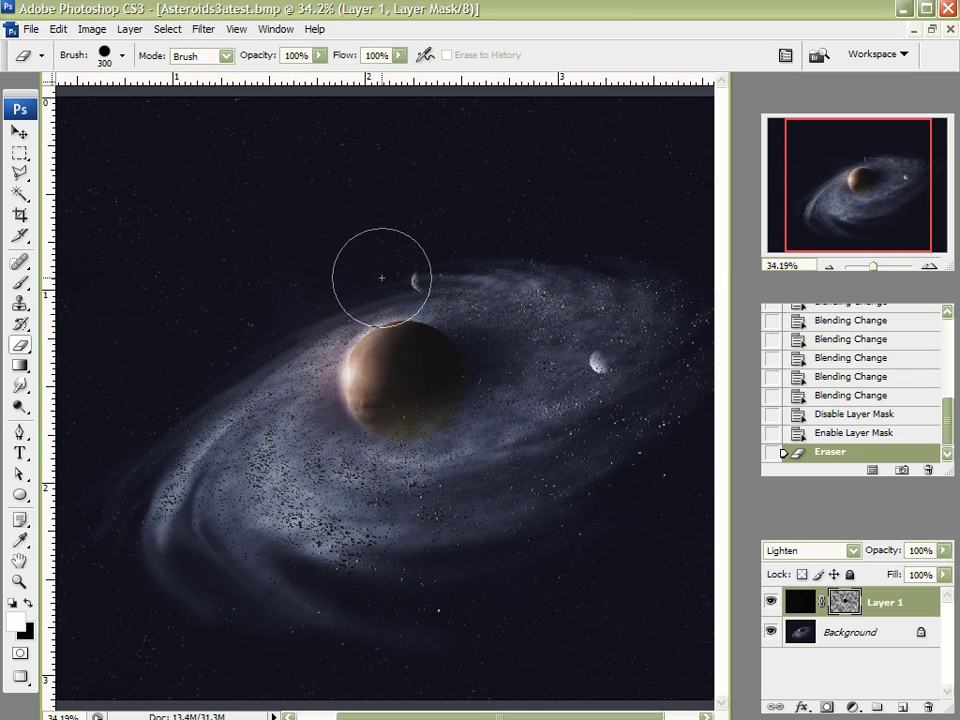
# - Switch the eraser to the soft 9 px brush preset and enlarge it to 200 px
pyautogui.click(745, 298)
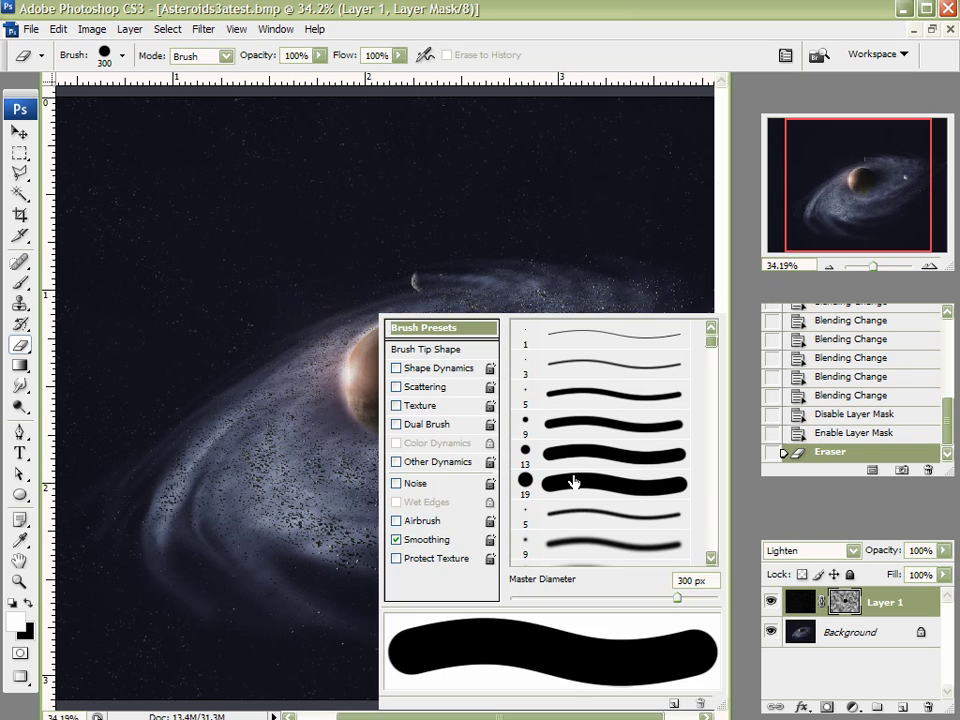
pyautogui.click(572, 548)
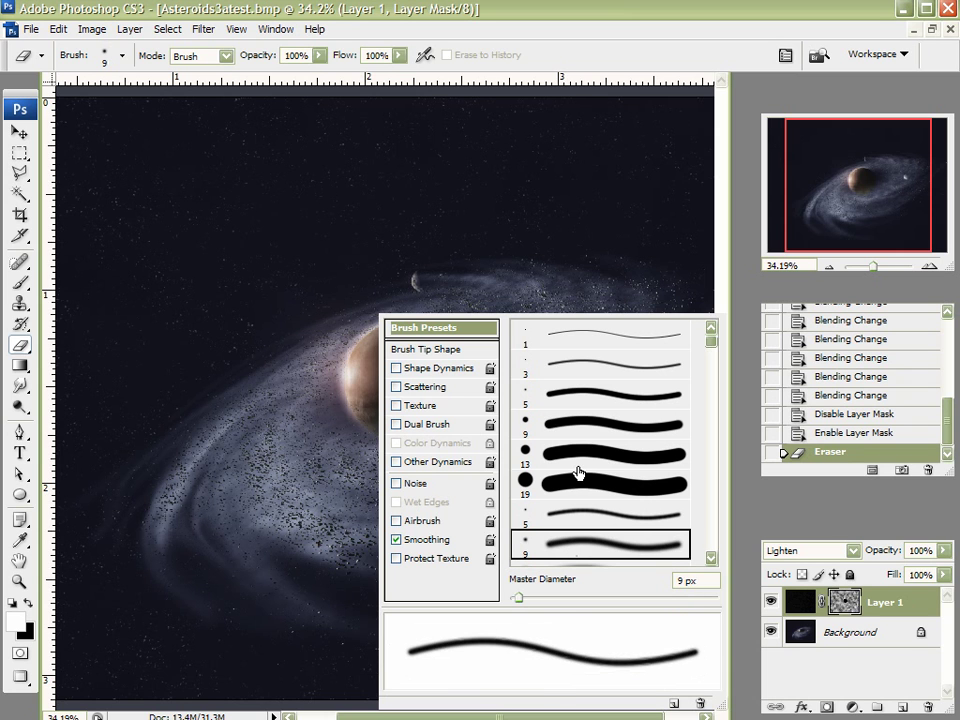
pyautogui.click(752, 302)
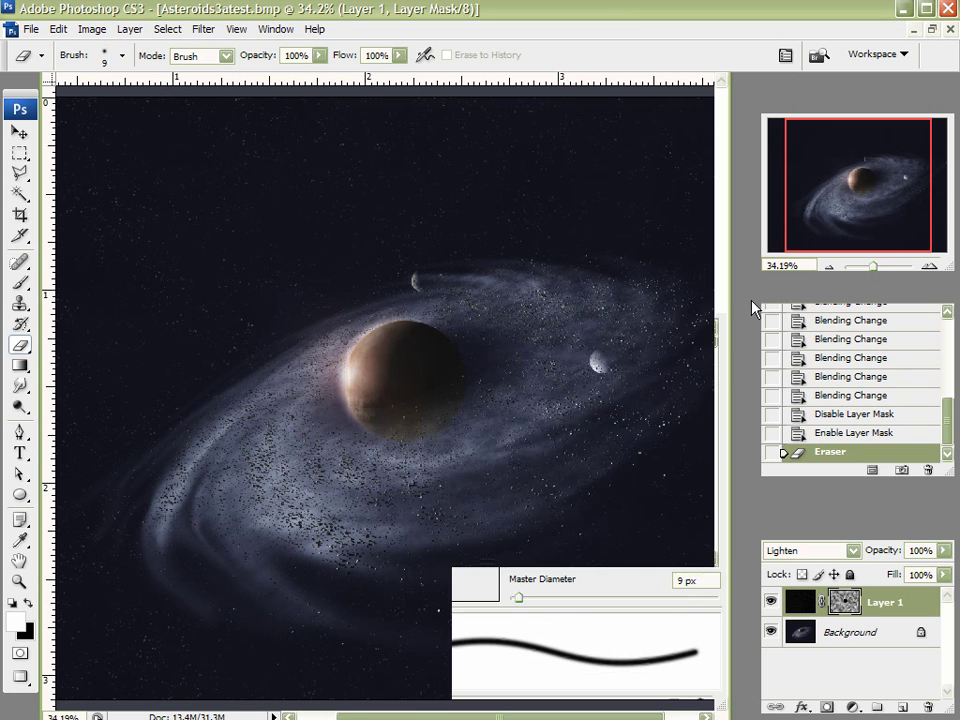
pyautogui.press(']')
pyautogui.press(']')
pyautogui.press(']')
pyautogui.press(']')
pyautogui.press(']')
pyautogui.press(']')
pyautogui.press(']')
pyautogui.press(']')
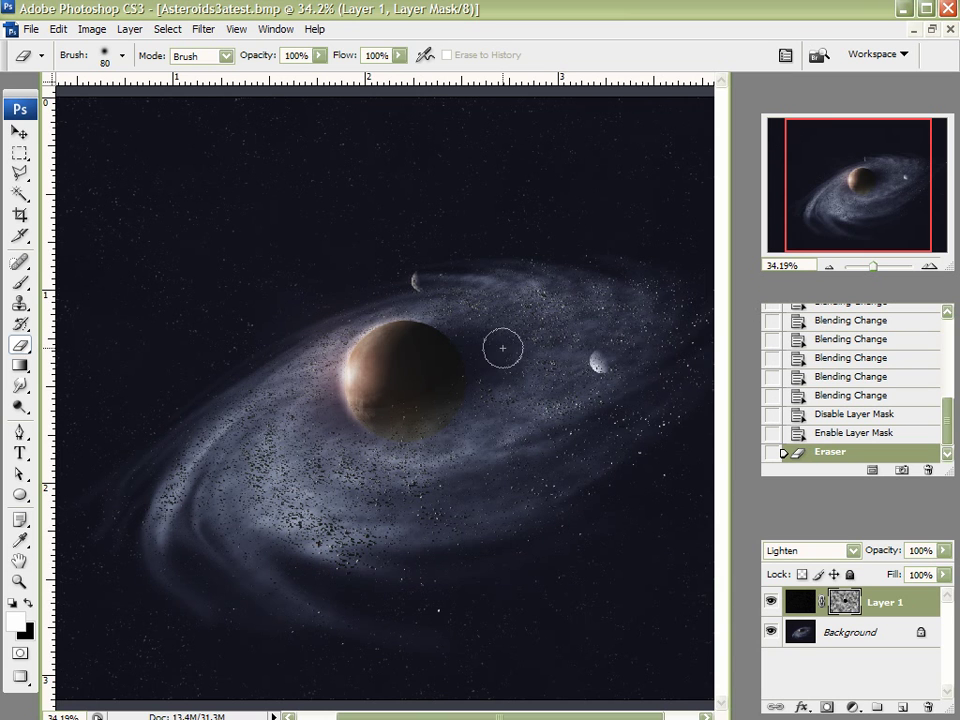
pyautogui.press(']')
pyautogui.press(']')
pyautogui.press(']')
pyautogui.press(']')
pyautogui.press(']')
pyautogui.press(']')
pyautogui.scroll(-1, 496, 357)
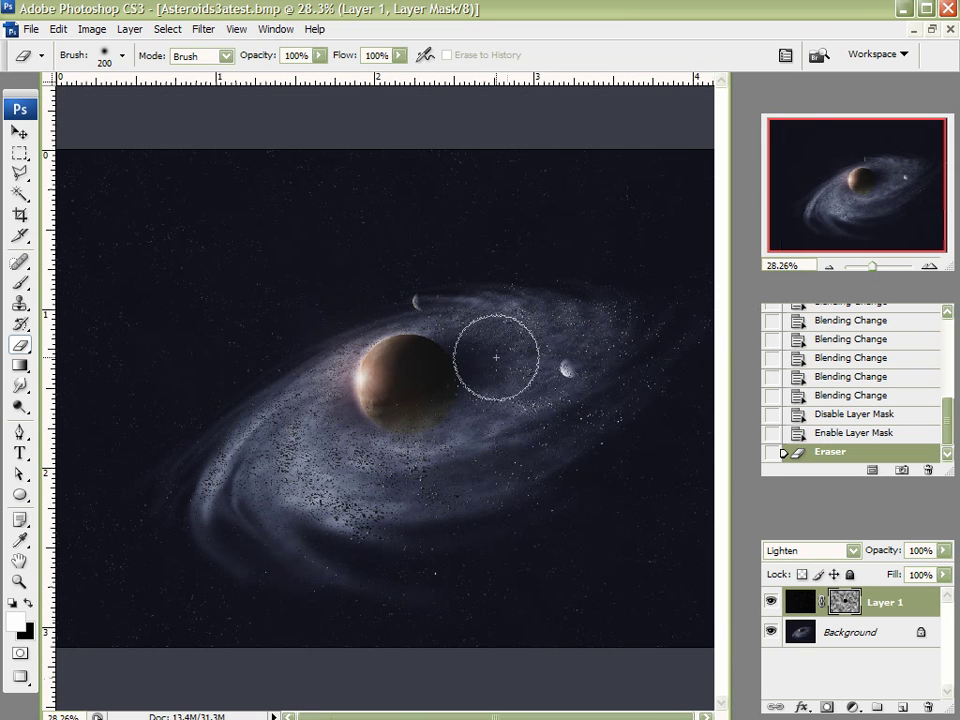
pyautogui.scroll(-1, 496, 357)
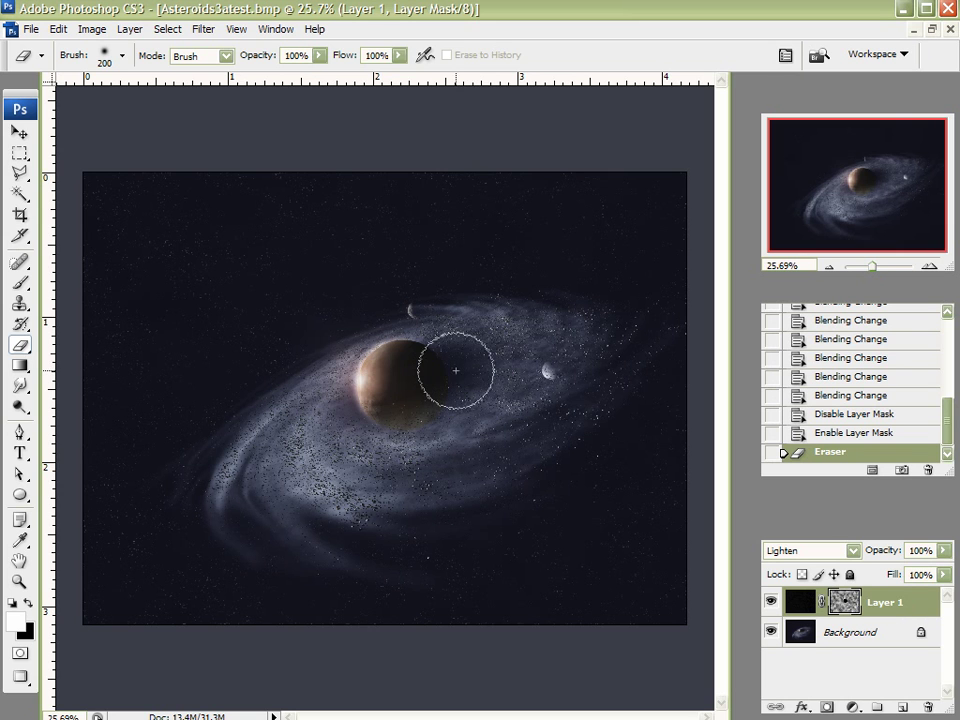
pyautogui.scroll(1, 285, 399)
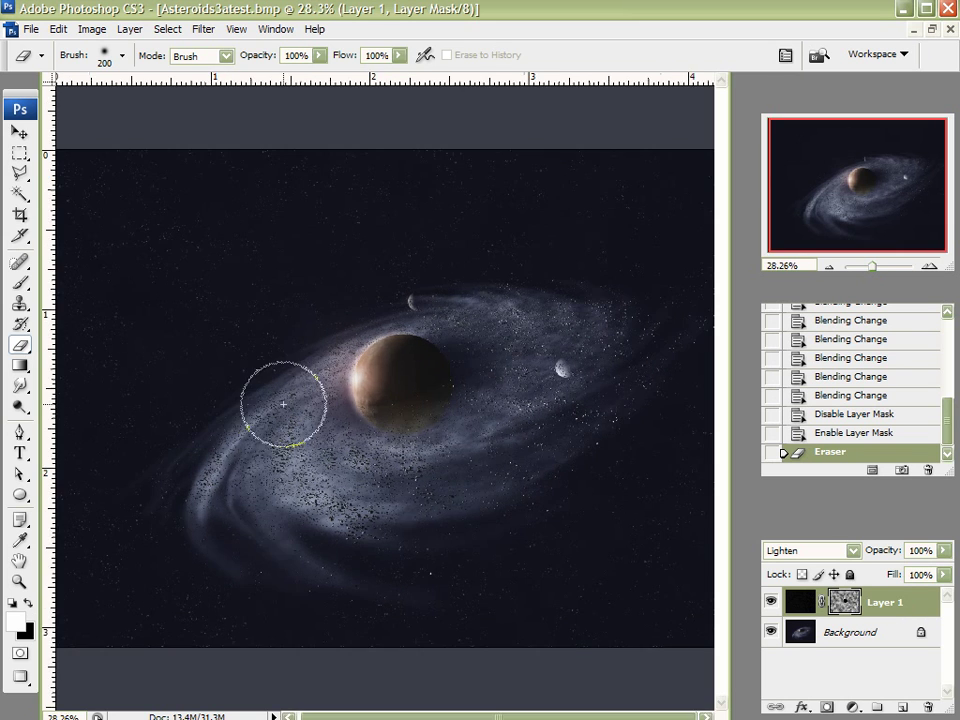
pyautogui.click(18, 133)
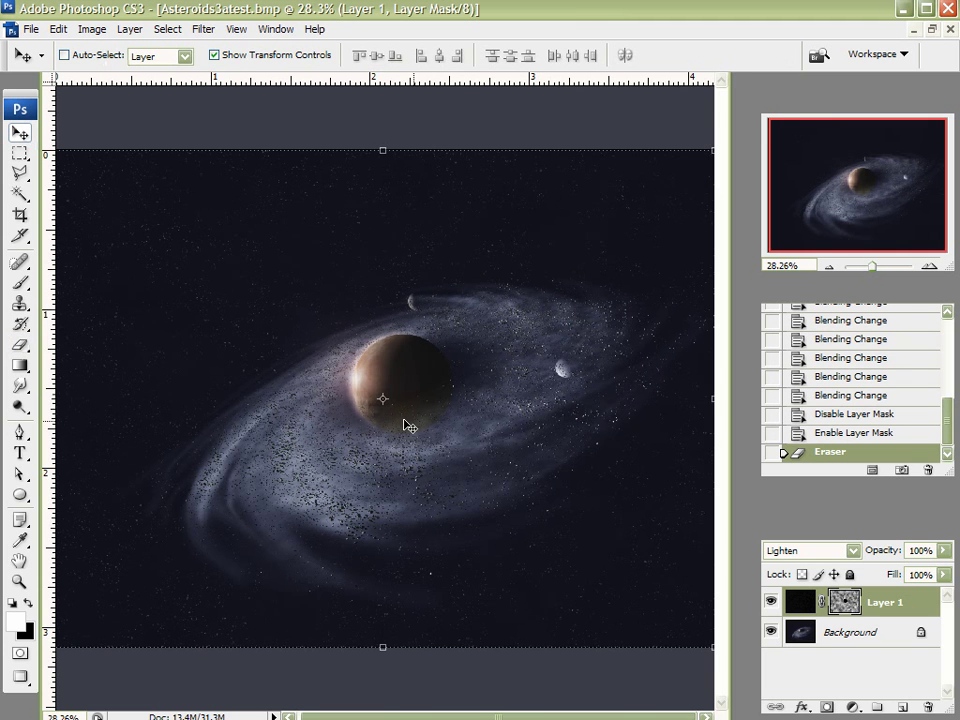
pyautogui.scroll(3, 458, 414)
pyautogui.scroll(-1, 458, 414)
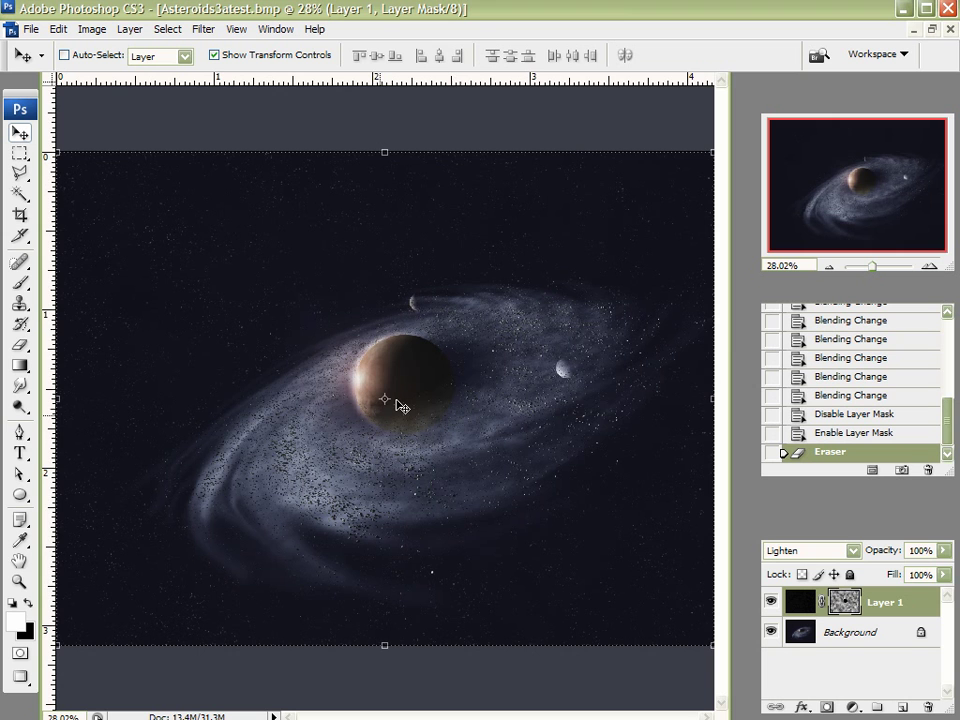
pyautogui.scroll(-1, 396, 400)
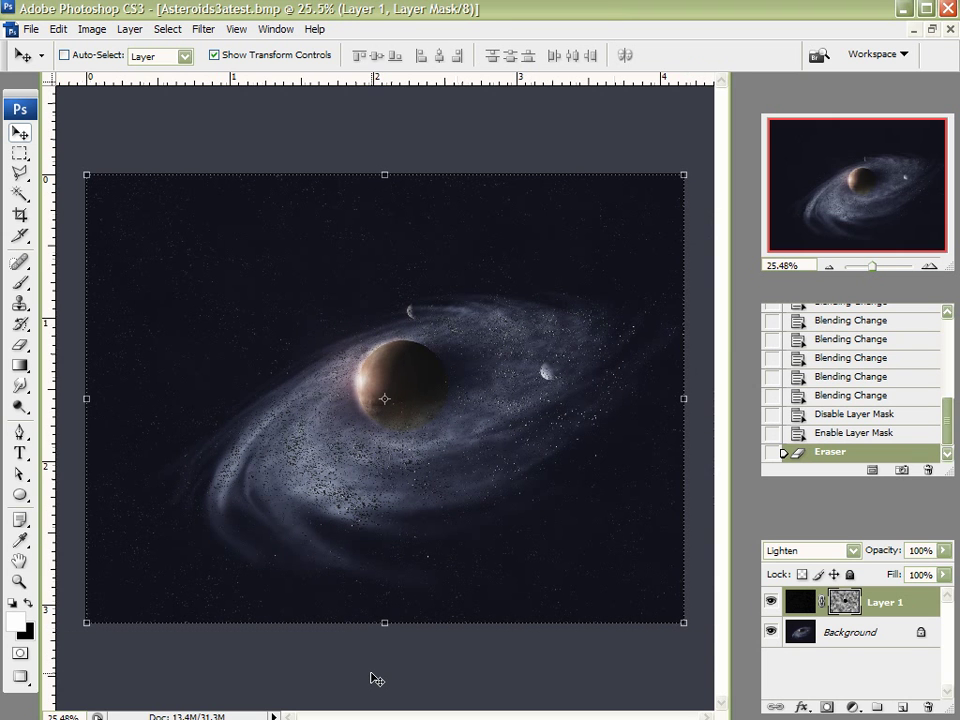
pyautogui.scroll(2, 176, 419)
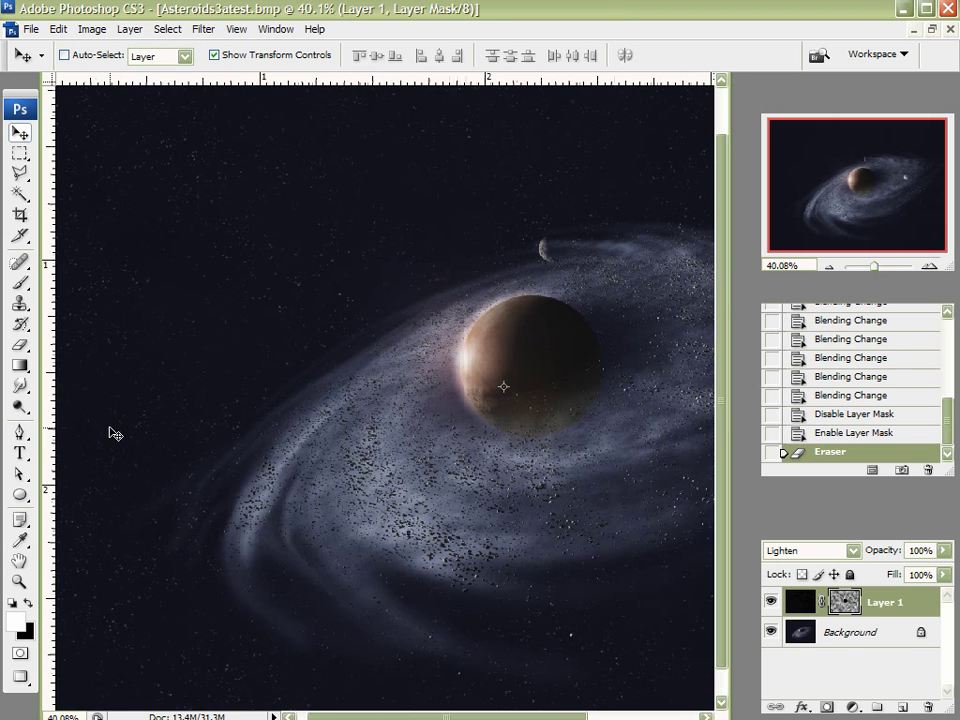
pyautogui.scroll(-1, 190, 395)
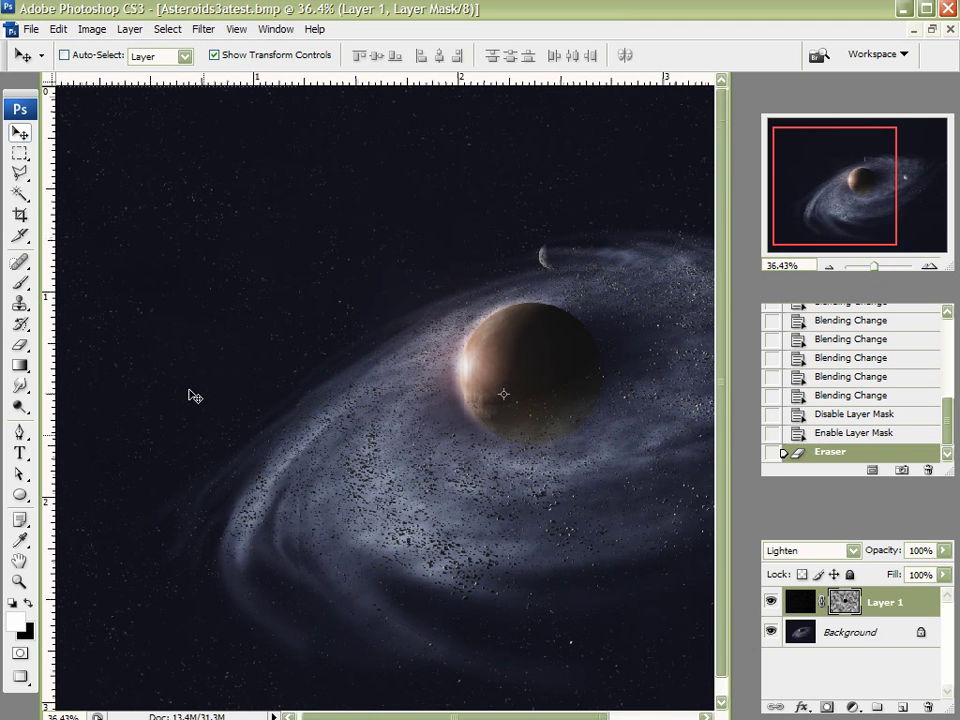
pyautogui.scroll(-1, 568, 443)
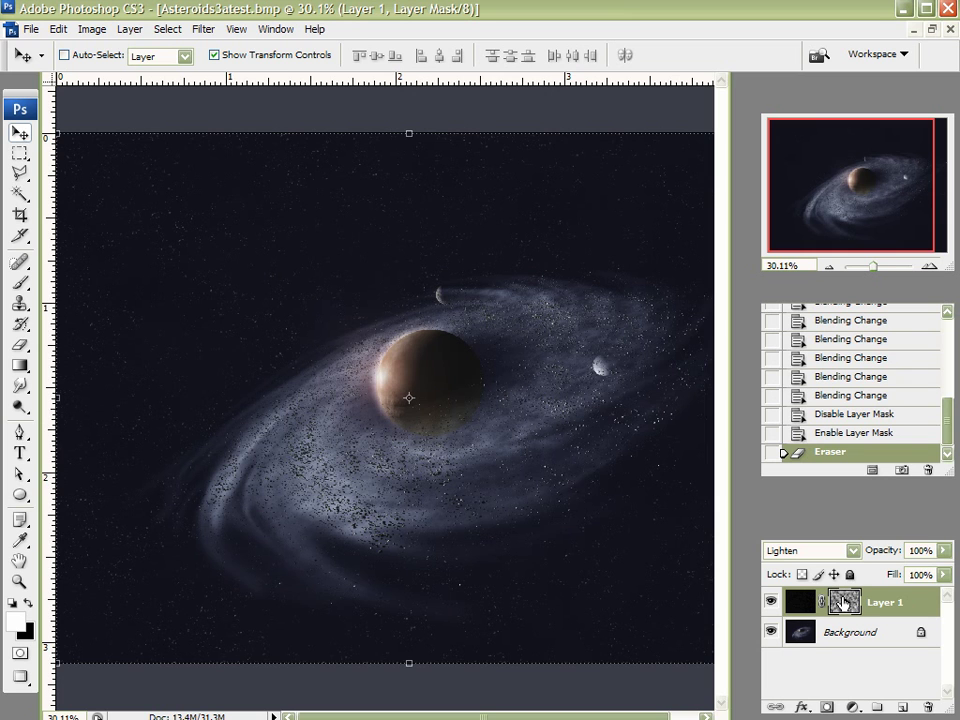
# - Apply Levels to Layer 1's mask with black input 87 and white input 178
pyautogui.click(92, 29)
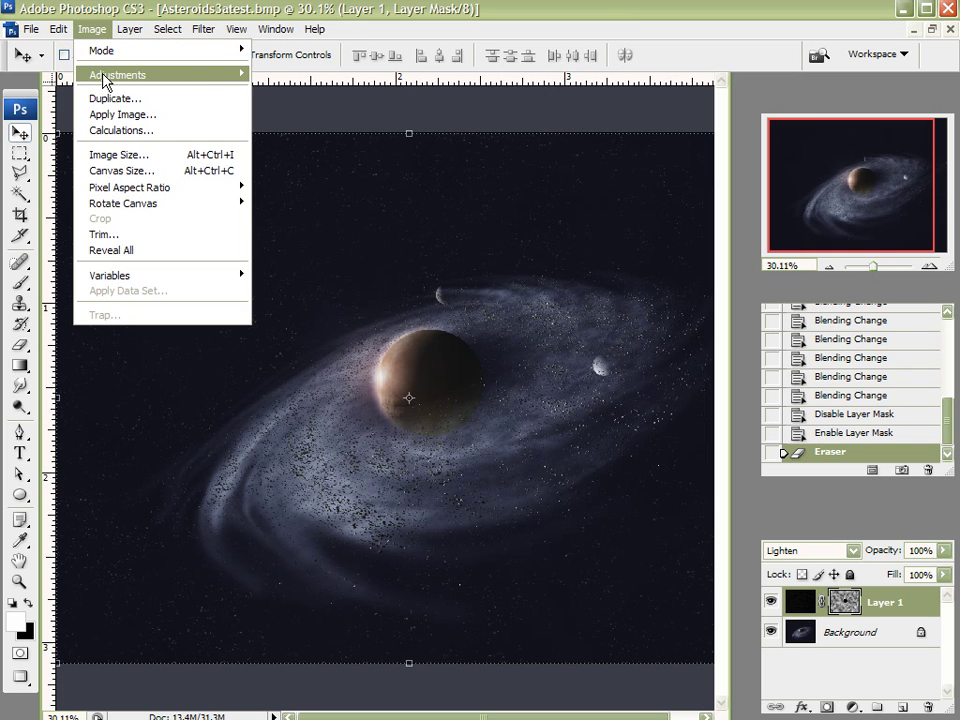
pyautogui.moveTo(205, 78)
pyautogui.click(315, 75)
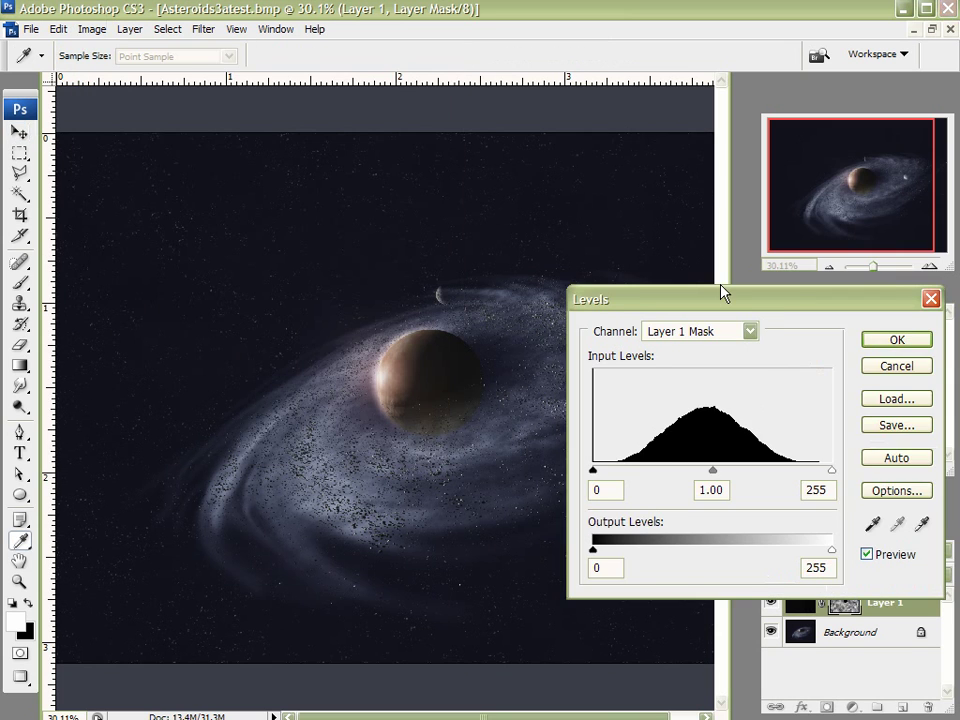
pyautogui.moveTo(724, 293); pyautogui.dragTo(807, 138)
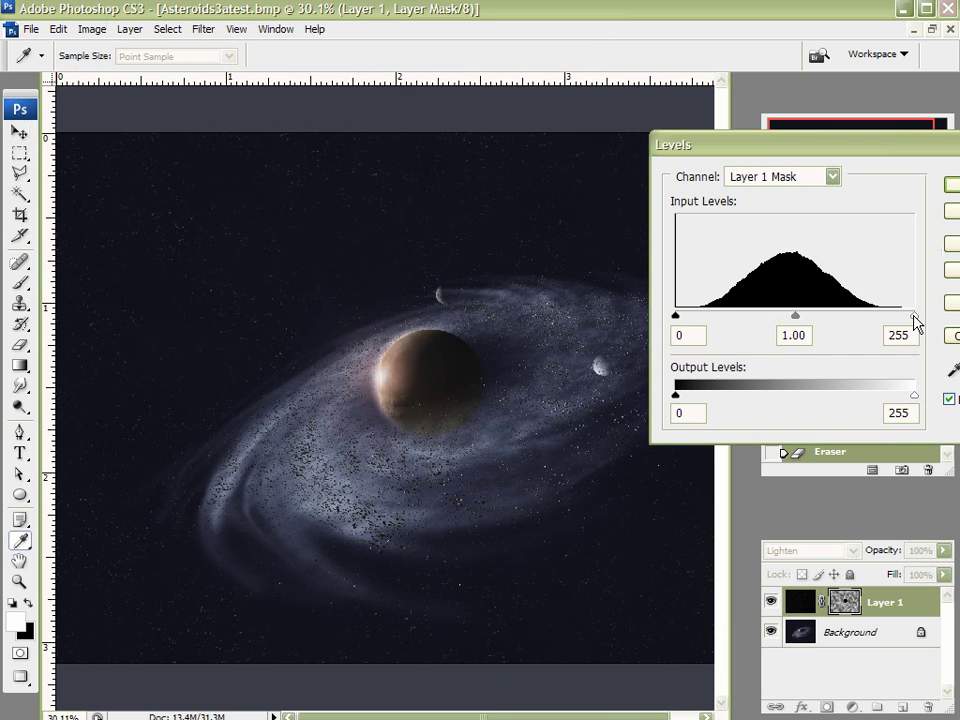
pyautogui.moveTo(914, 315)
pyautogui.mouseDown()
pyautogui.moveTo(712, 332)
pyautogui.moveTo(766, 336)
pyautogui.moveTo(826, 331)
pyautogui.moveTo(752, 326)
pyautogui.moveTo(914, 316)
pyautogui.mouseUp()
pyautogui.moveTo(677, 316); pyautogui.dragTo(758, 318)
pyautogui.click(915, 317)
pyautogui.moveTo(915, 317); pyautogui.dragTo(842, 314)
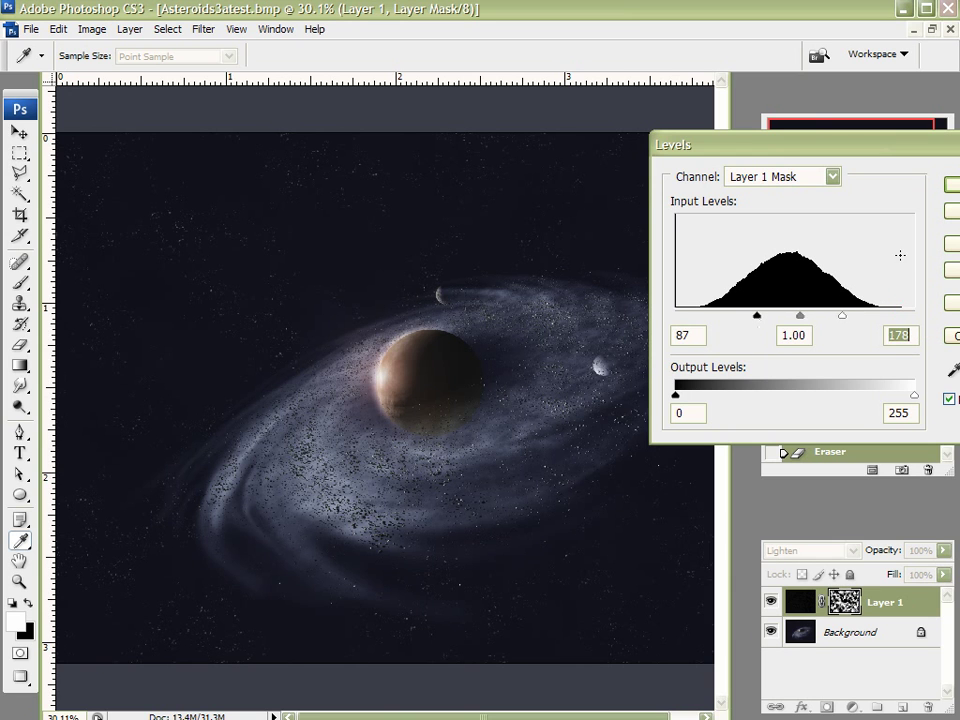
pyautogui.press('Return')
pyautogui.press('v')
pyautogui.hotkey('ctrl', '0')
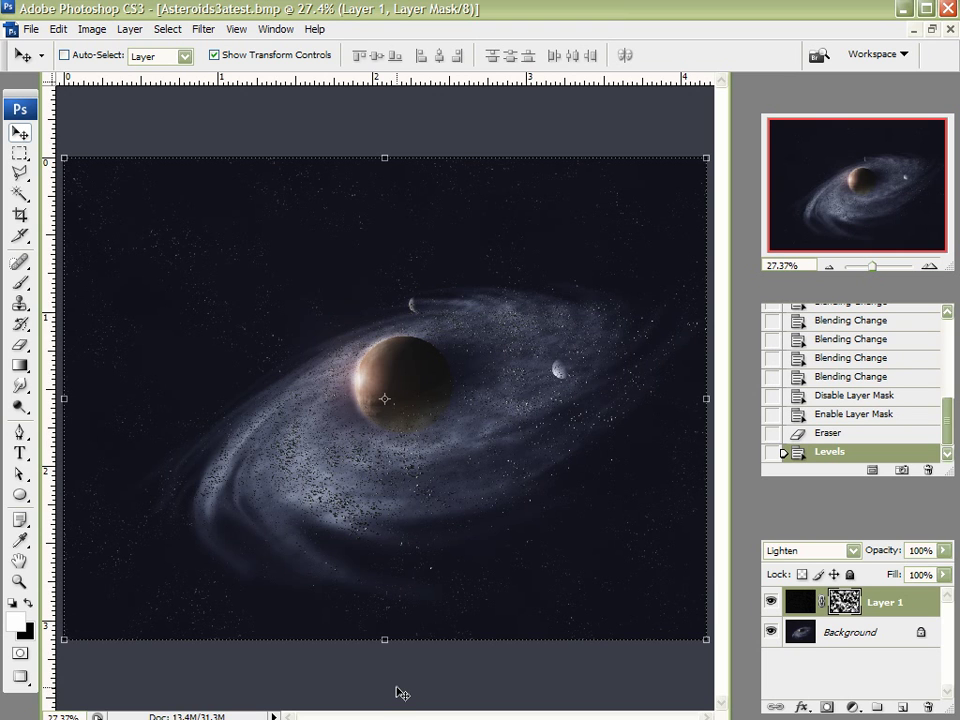
# - Compare History states Enable Layer Mask and Eraser, settling on Enable Layer Mask
pyautogui.click(850, 416)
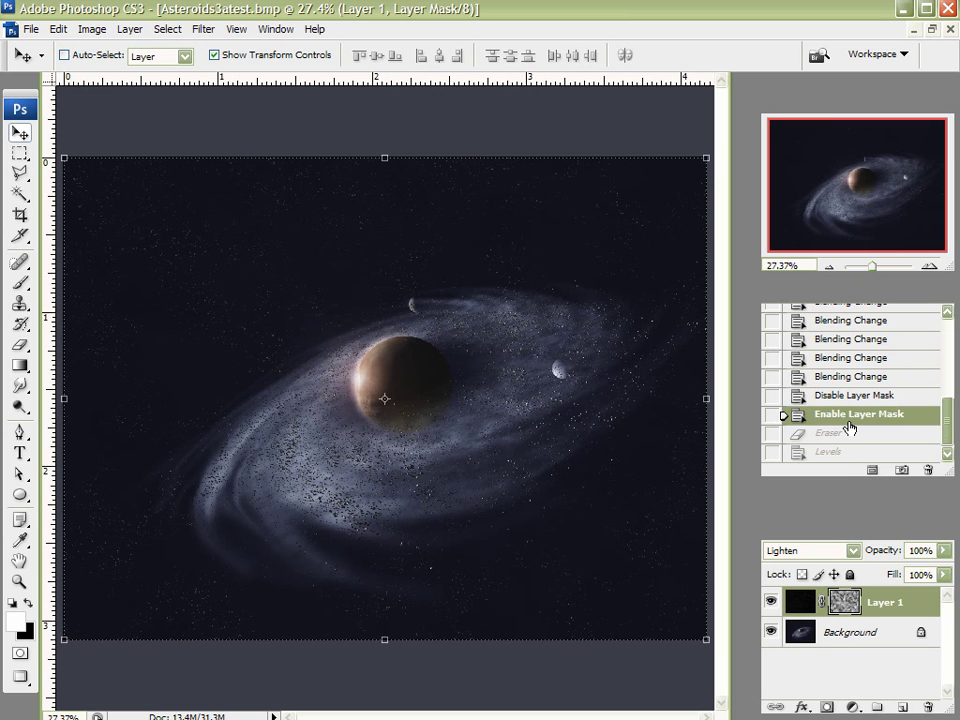
pyautogui.click(840, 433)
pyautogui.click(851, 415)
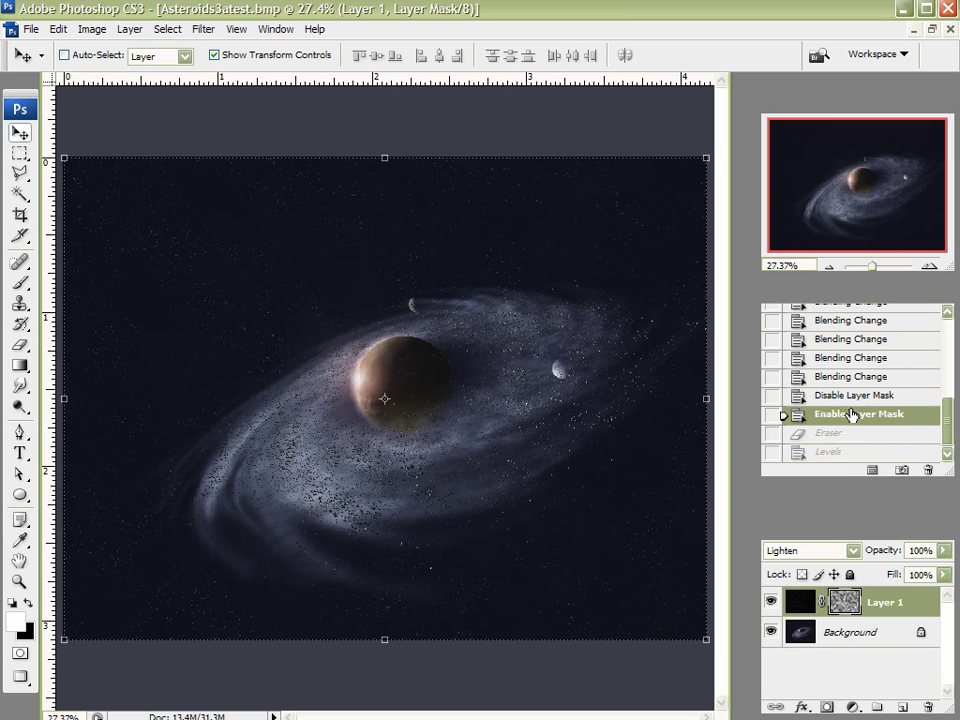